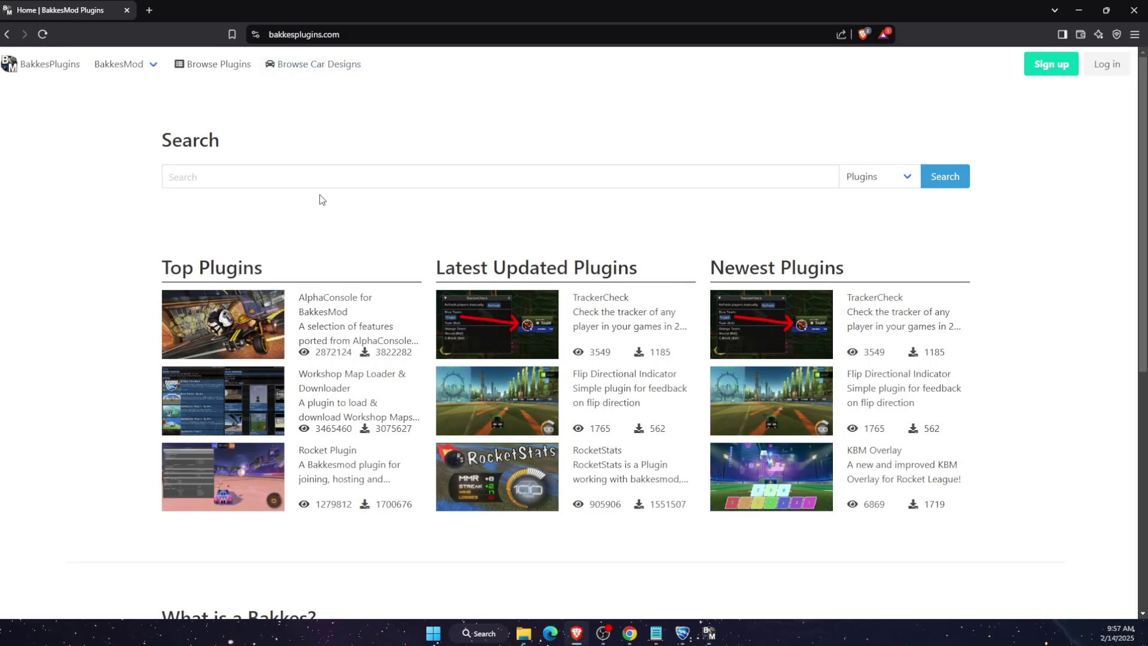
Open the BakkesMod download page on the BakkesPlugins site.
left_click(115, 72)
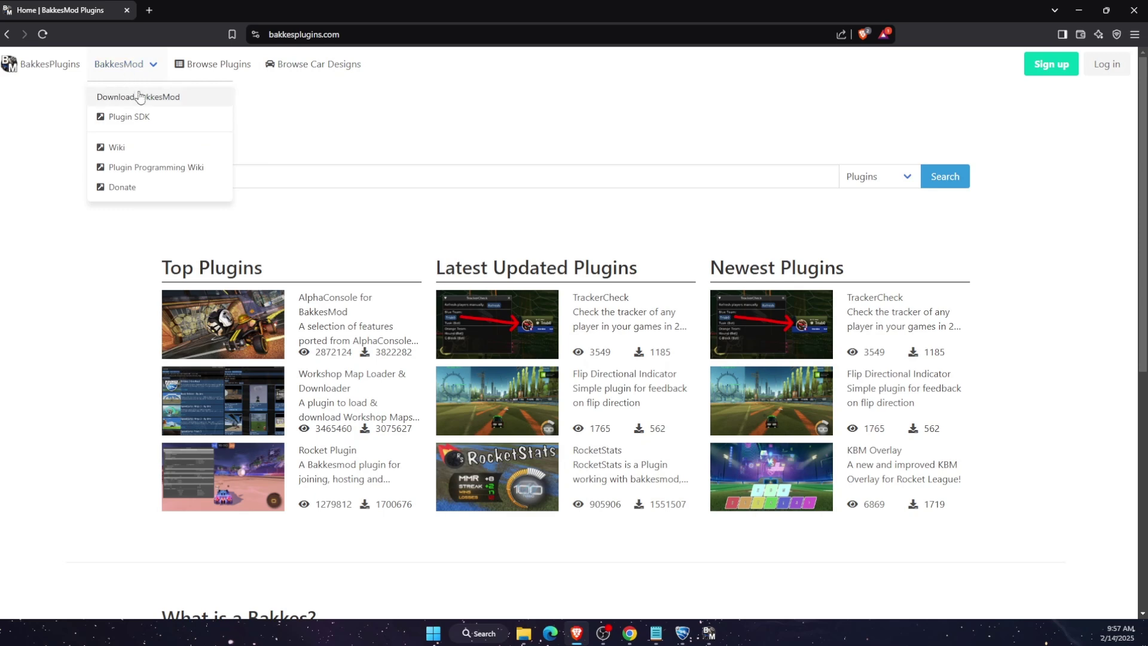
left_click(177, 105)
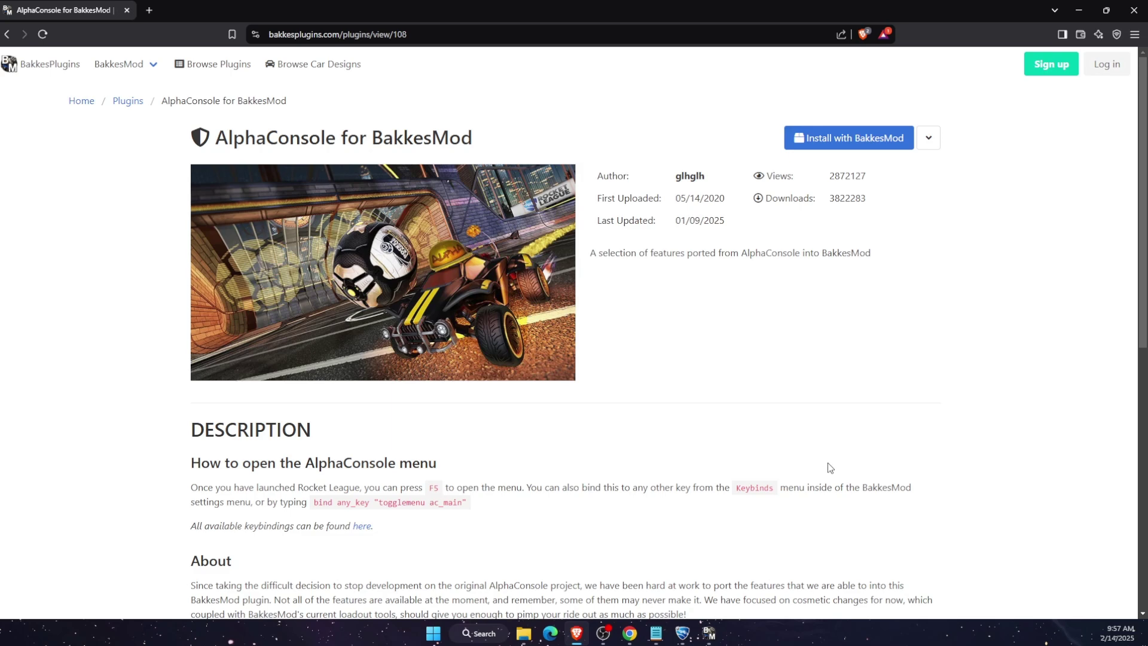
Switch to Rocket League, look at the plugins in the BakkesMod settings, and close the settings window.
left_click(682, 633)
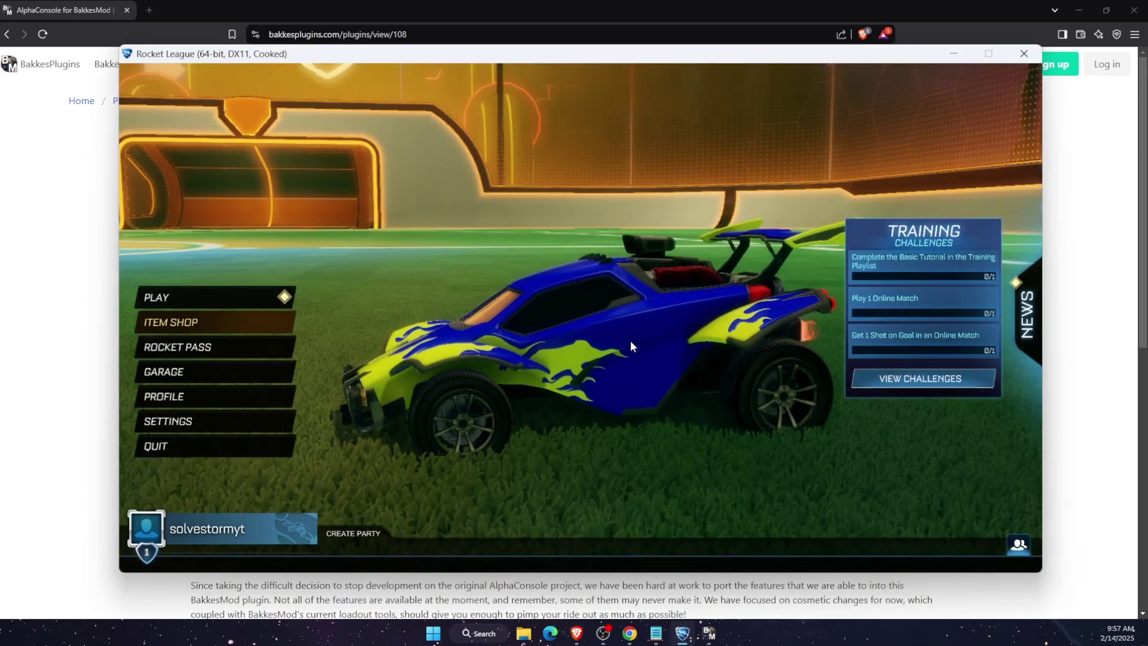
key("F2")
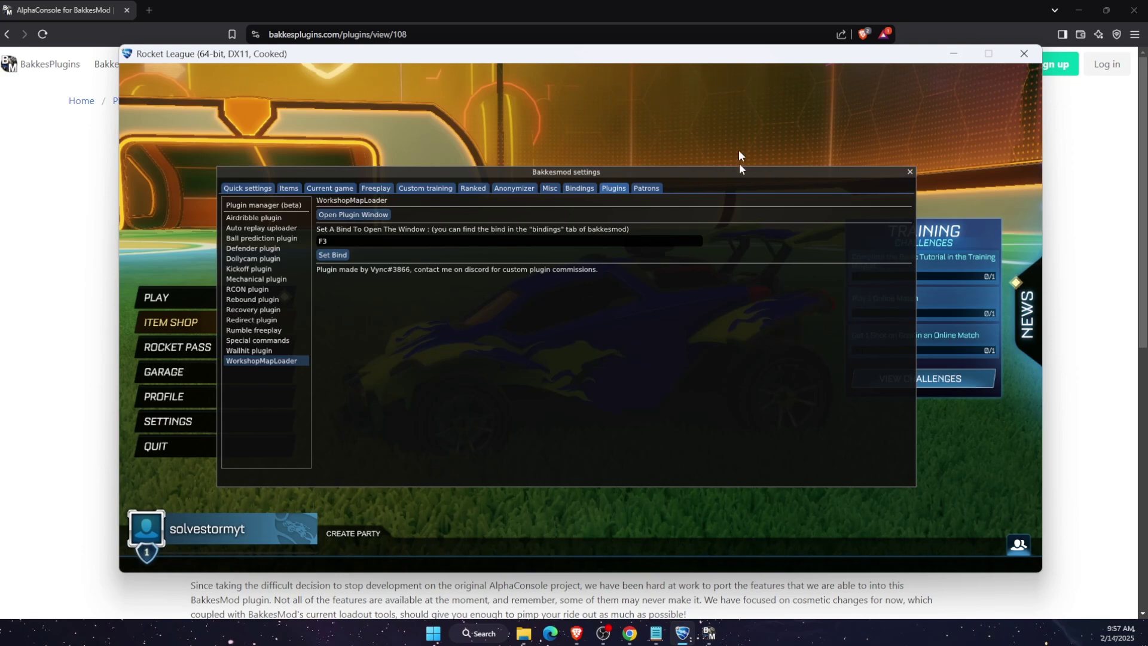
left_click_drag(876, 173, 875, 166)
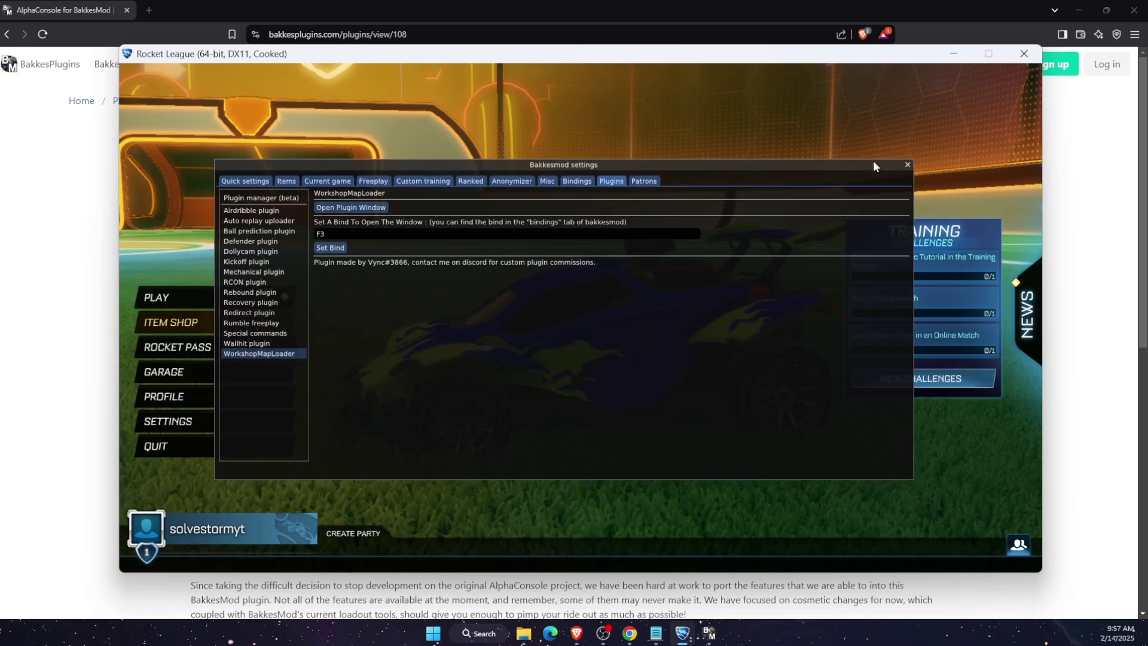
left_click(908, 165)
Switch back to the browser, install AlphaConsole for BakkesMod through plugininstaller.exe, and close the installer console.
left_click(1100, 192)
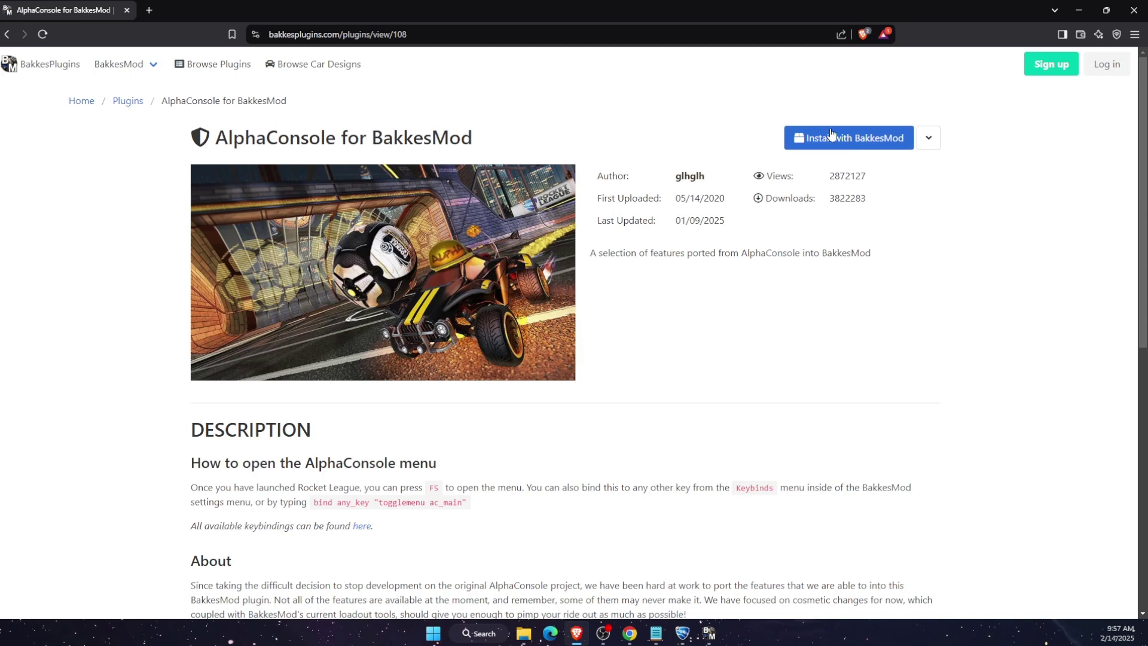
left_click(865, 143)
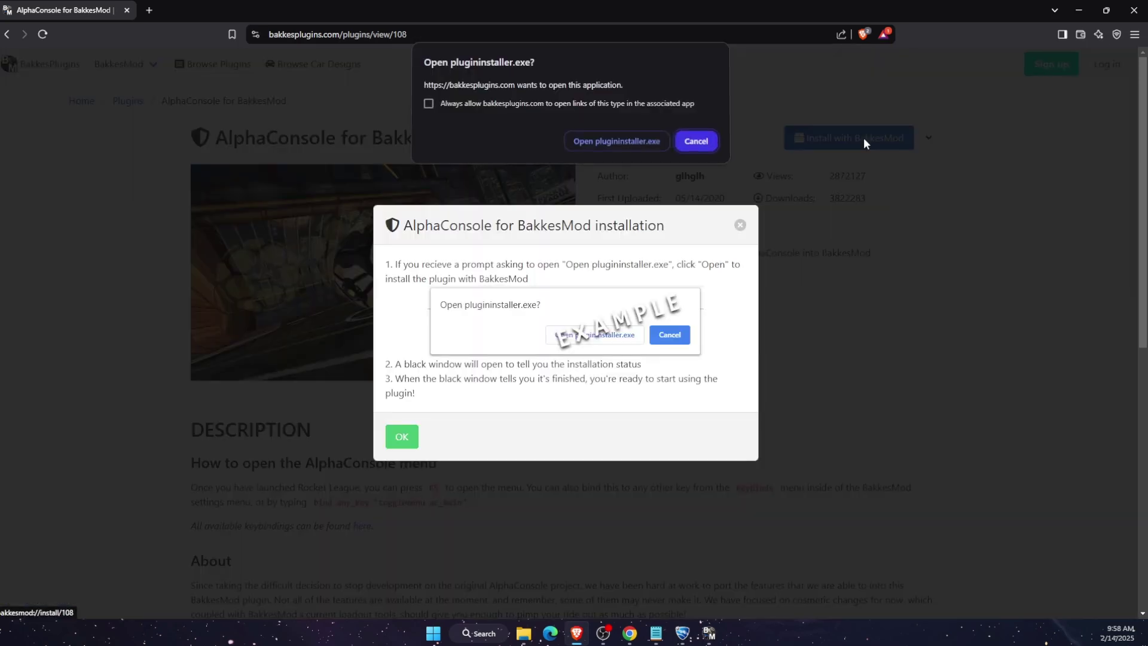
left_click(621, 143)
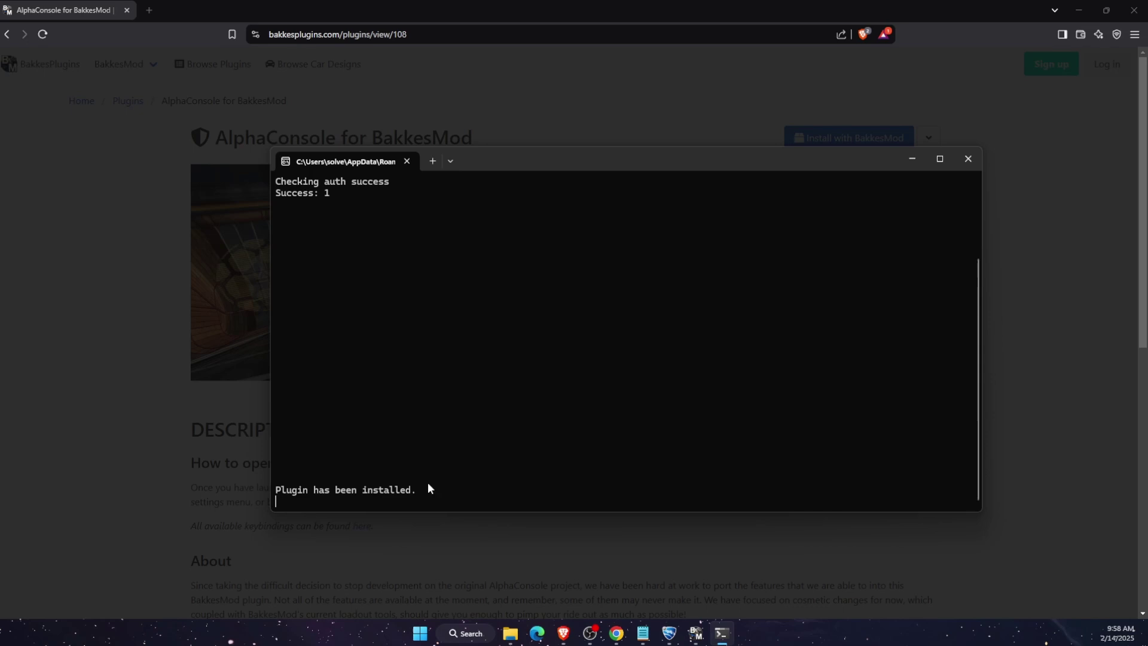
left_click(968, 159)
Switch to Rocket League, check the BakkesMod injector's status, and minimize the browser and injector windows.
left_click(683, 633)
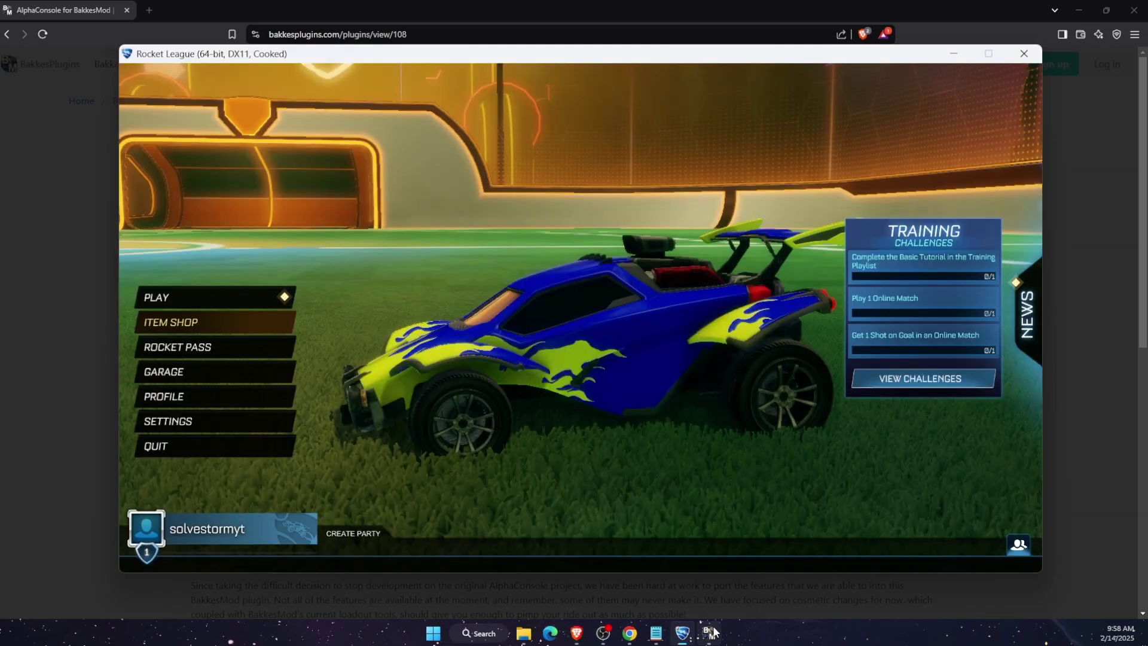
left_click(710, 633)
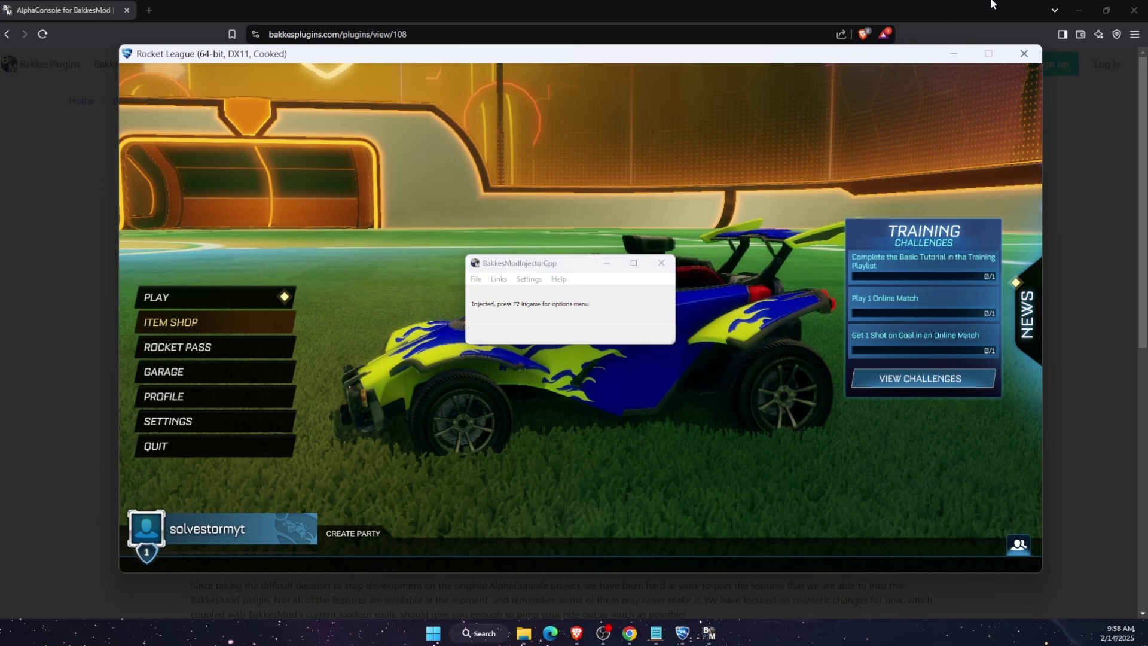
left_click(1080, 11)
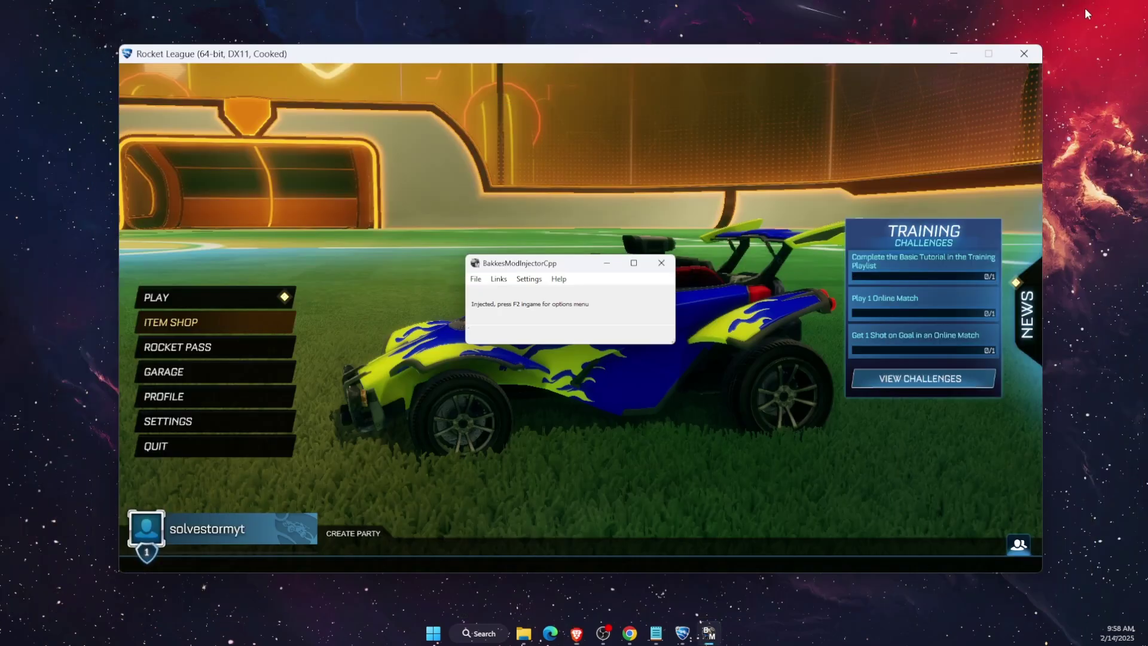
left_click(608, 266)
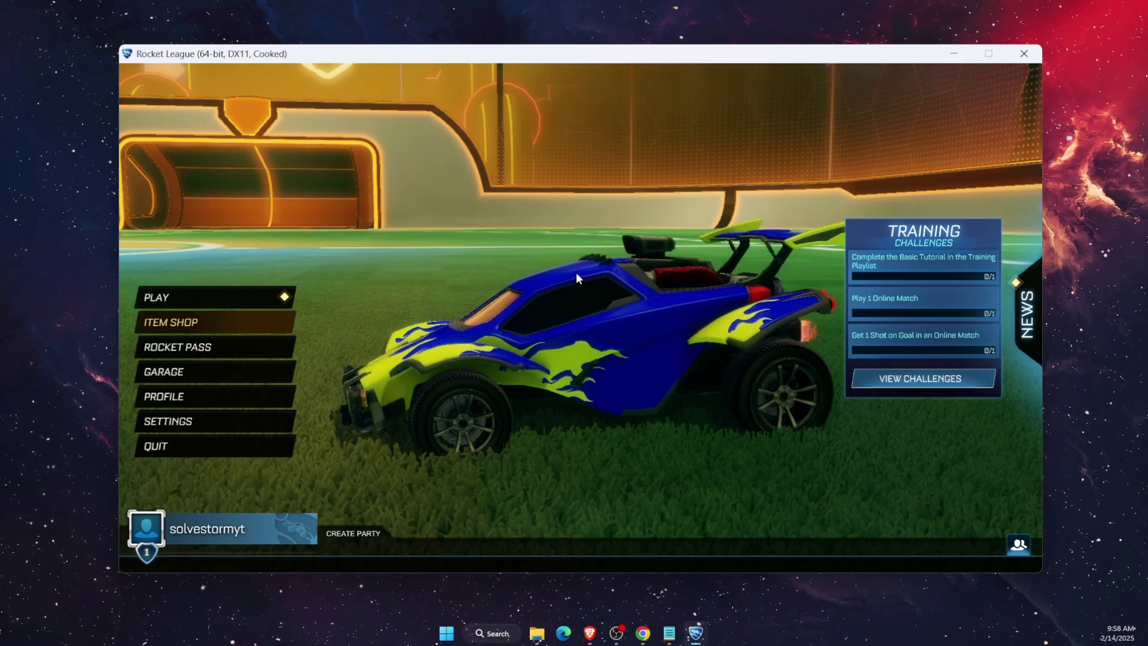
Open the AlphaConsole menu from its entry among the plugins in the in-game BakkesMod settings.
key("F2")
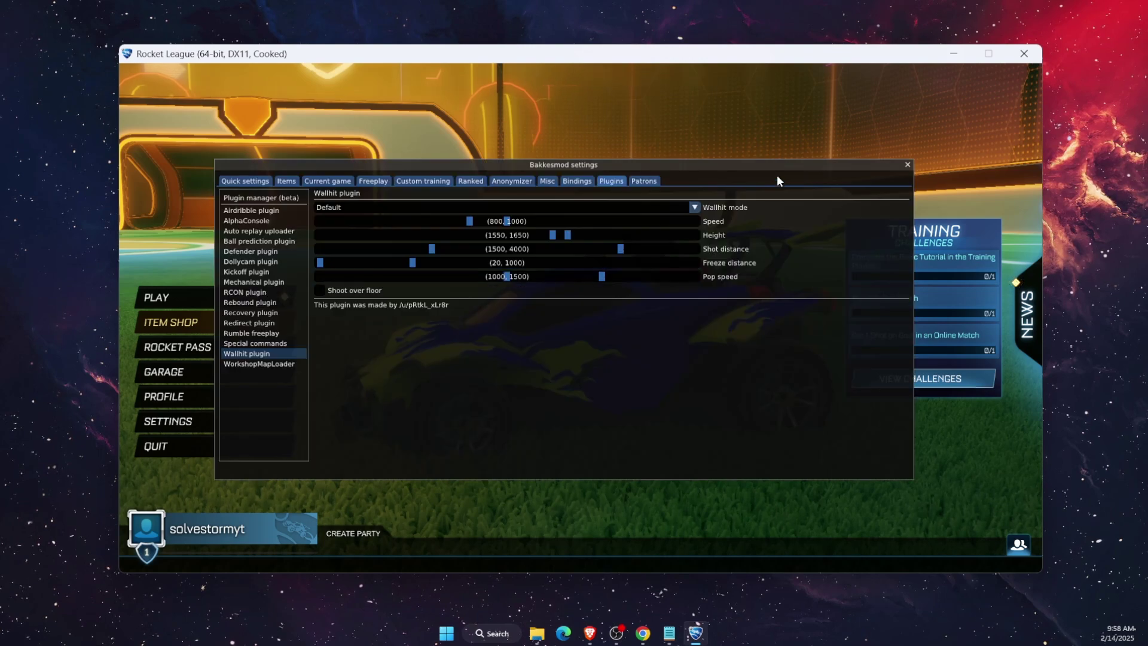
left_click_drag(776, 175, 791, 173)
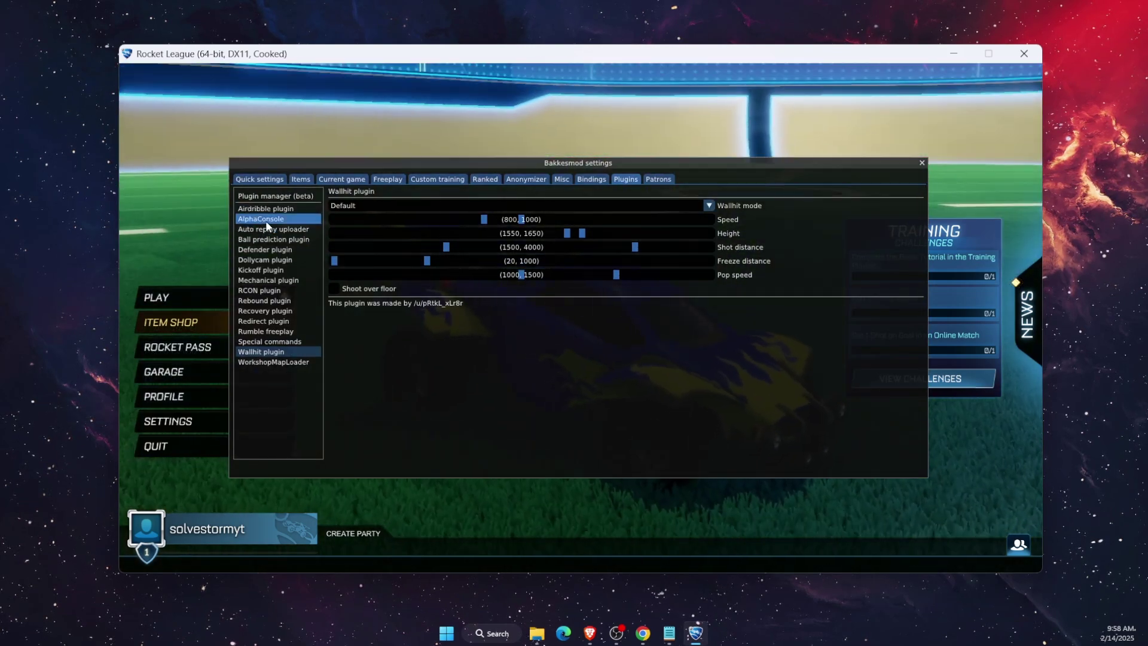
left_click(266, 219)
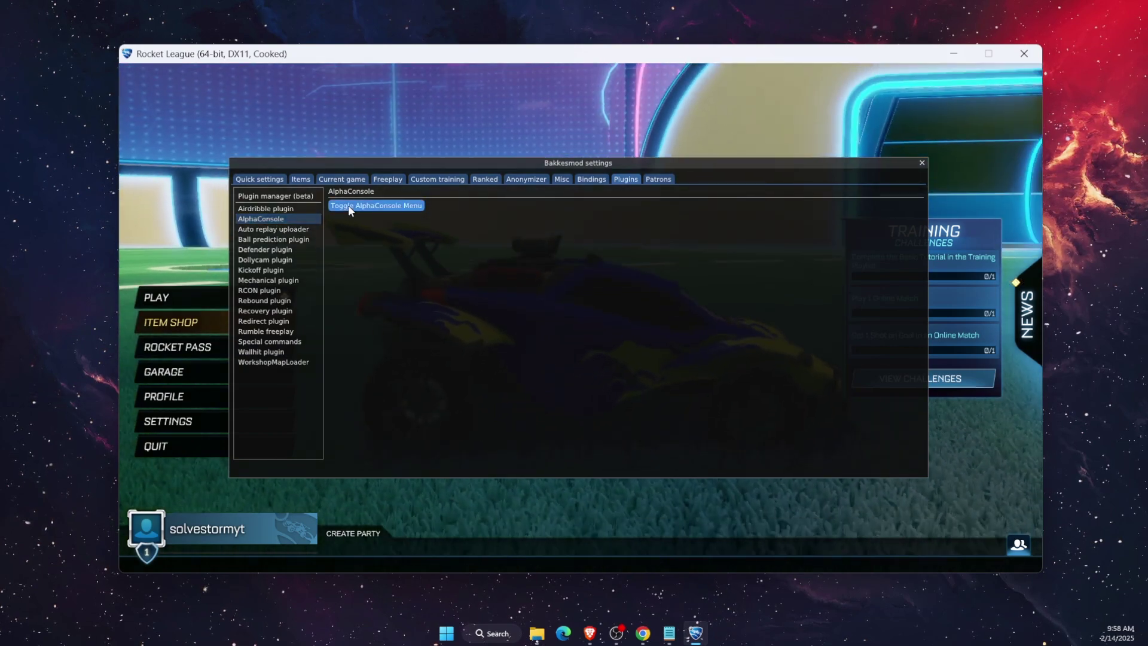
left_click(349, 205)
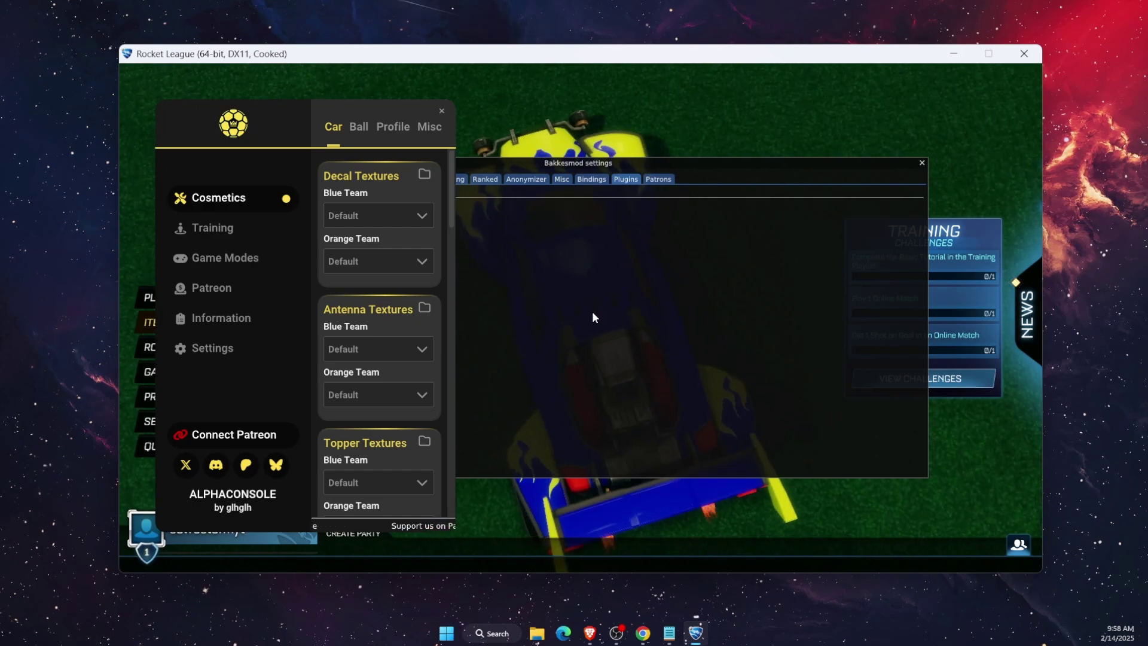
Show the Profile cosmetics in AlphaConsole and look through the available Avatar Textures options.
left_click_drag(287, 119, 396, 122)
left_click(502, 129)
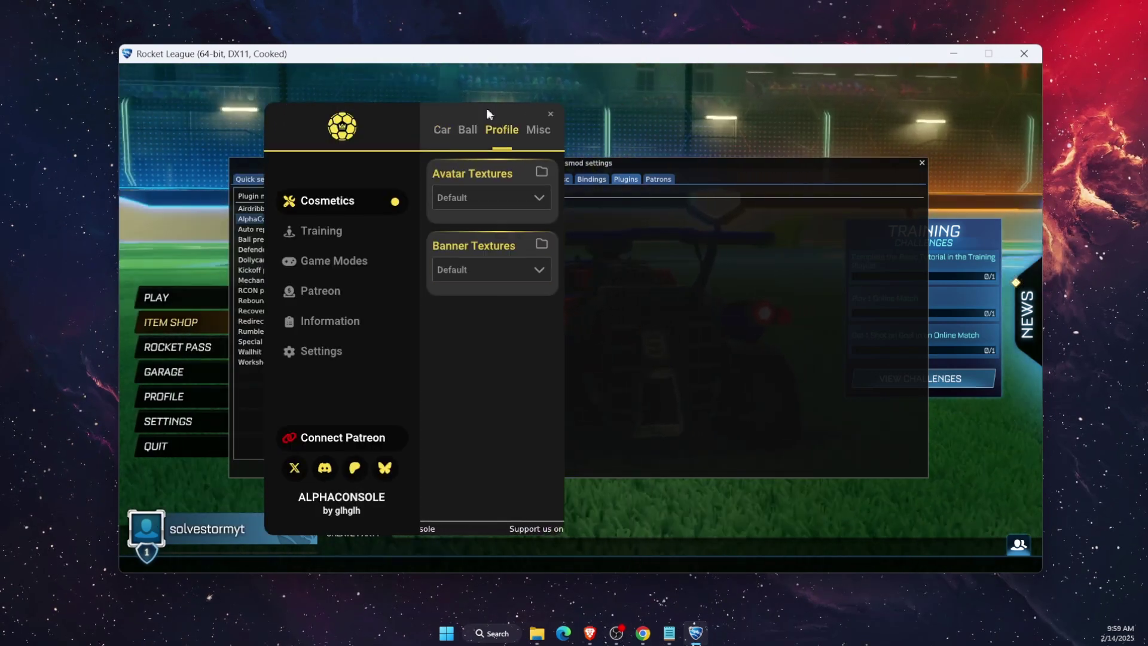
left_click_drag(487, 110, 610, 116)
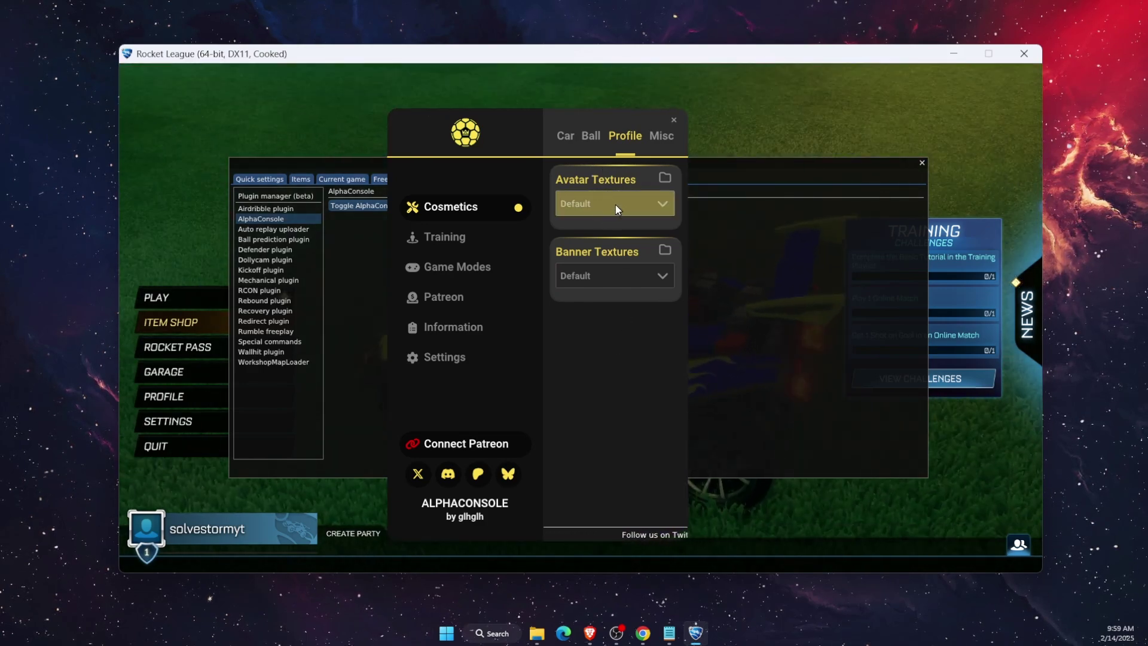
left_click(615, 204)
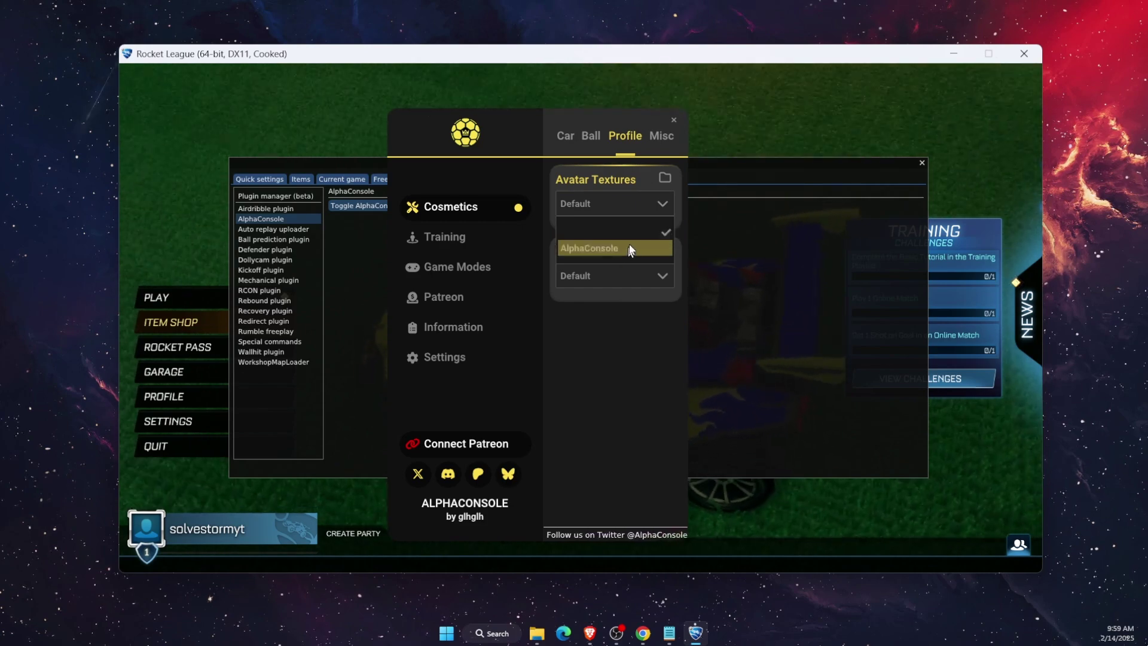
left_click(662, 201)
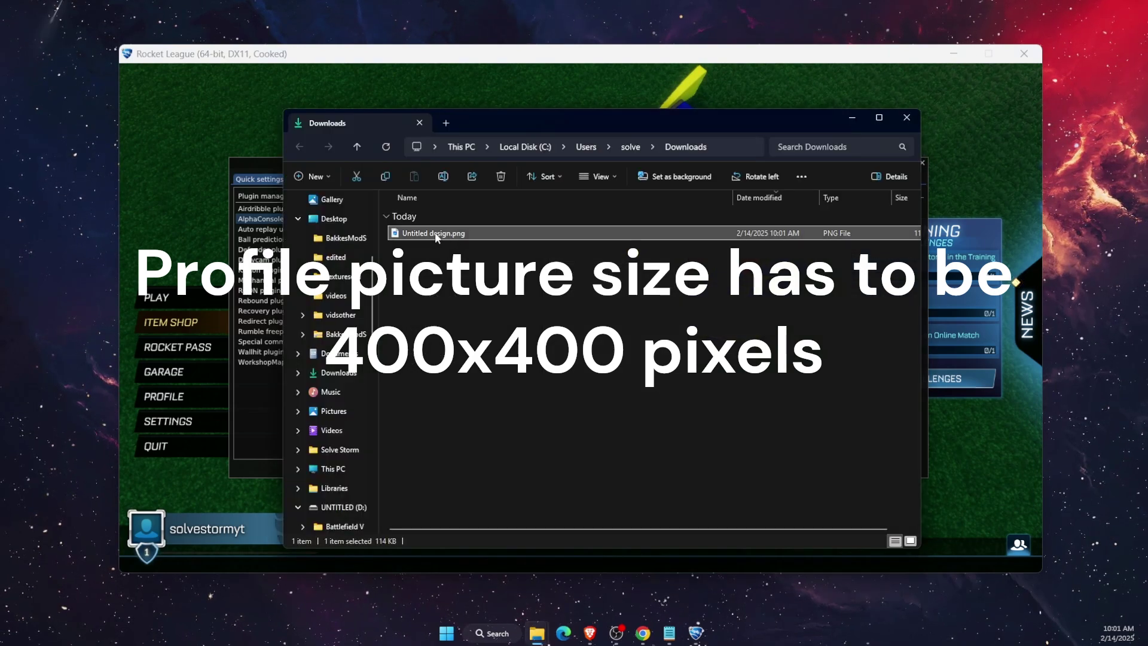
Rename Untitled design.png in the Downloads folder to giraffeprofile.png and minimize the folder window.
left_click(435, 232)
key("F2")
type("giraffeprofile")
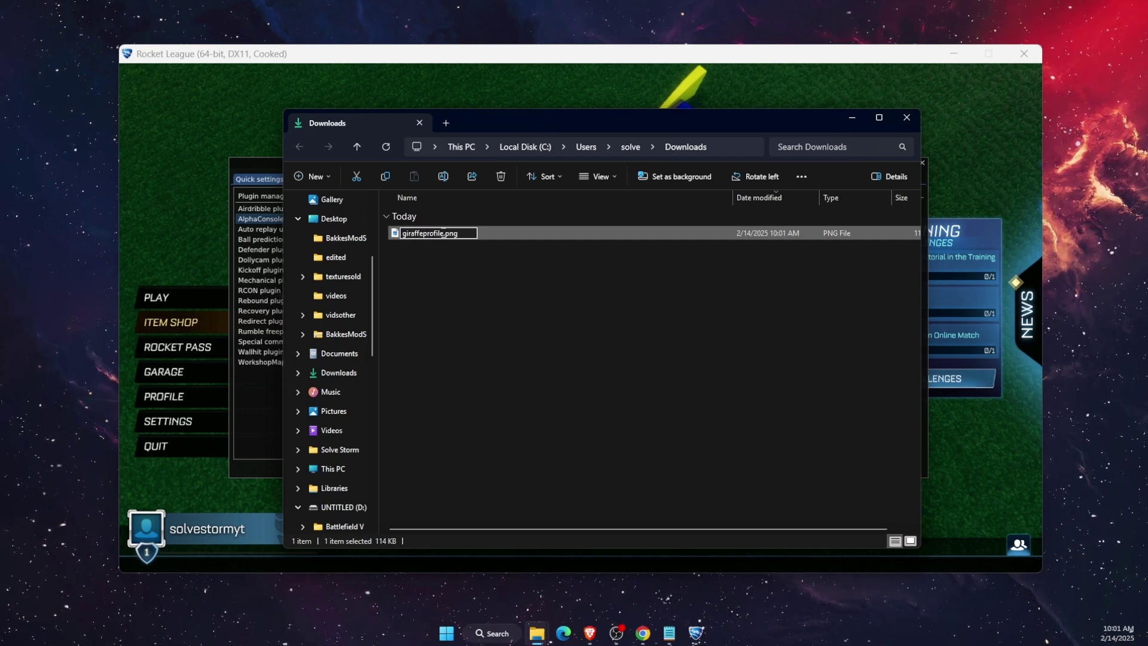
key("Return")
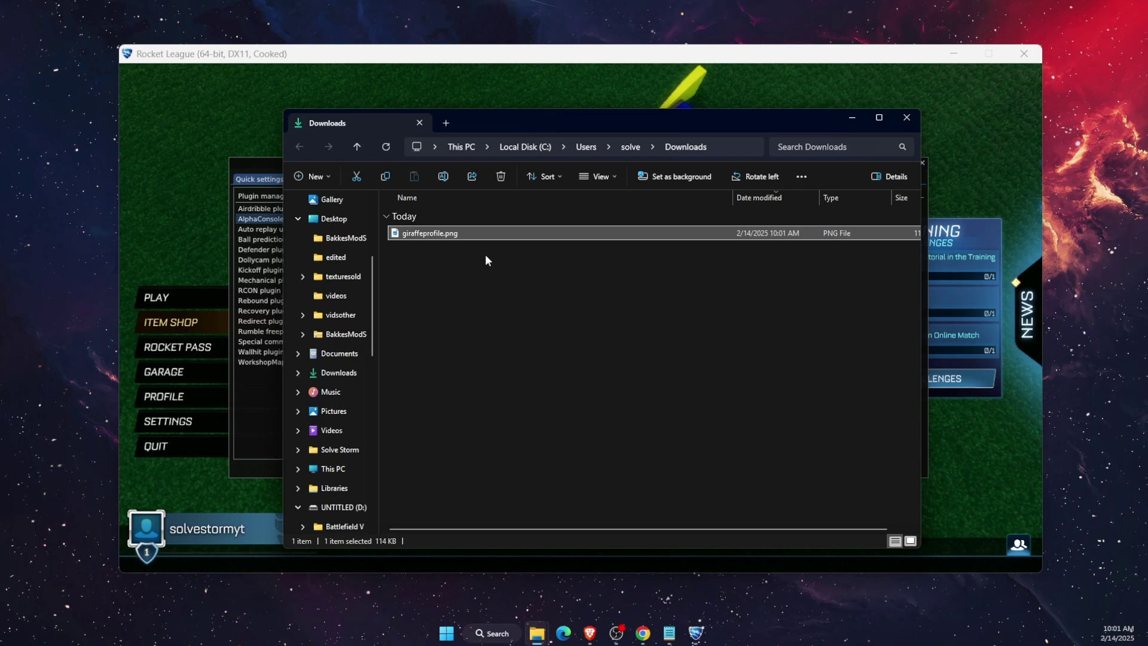
left_click(845, 117)
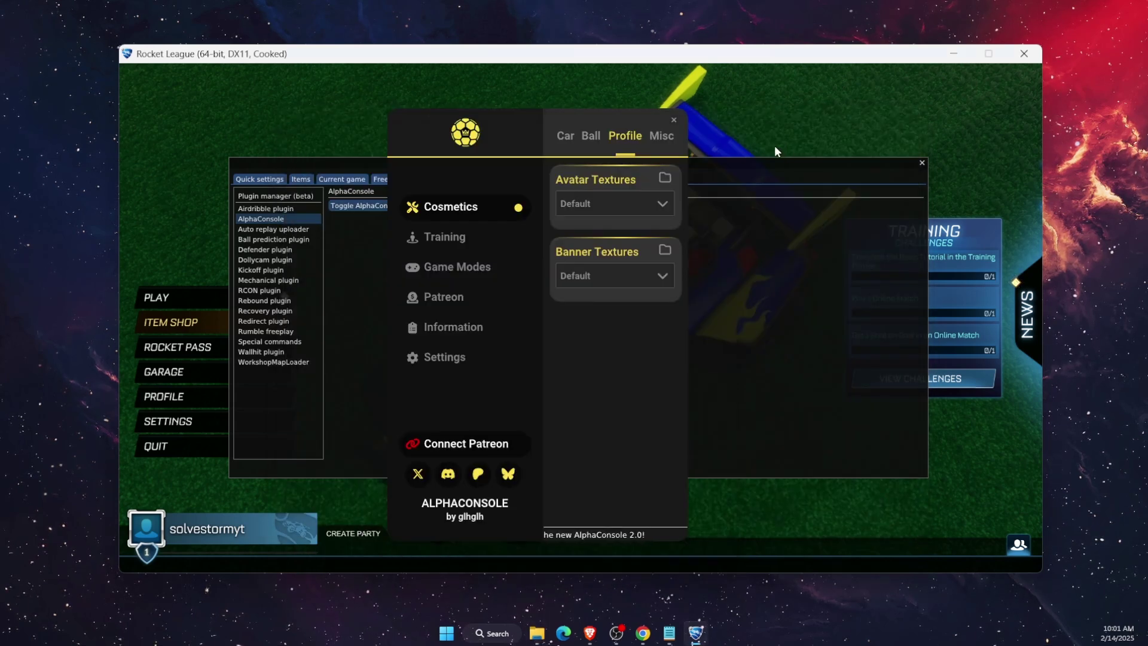
Open AlphaConsole's Avatar Textures folder and duplicate _TexturesPackage.json in it.
left_click(667, 178)
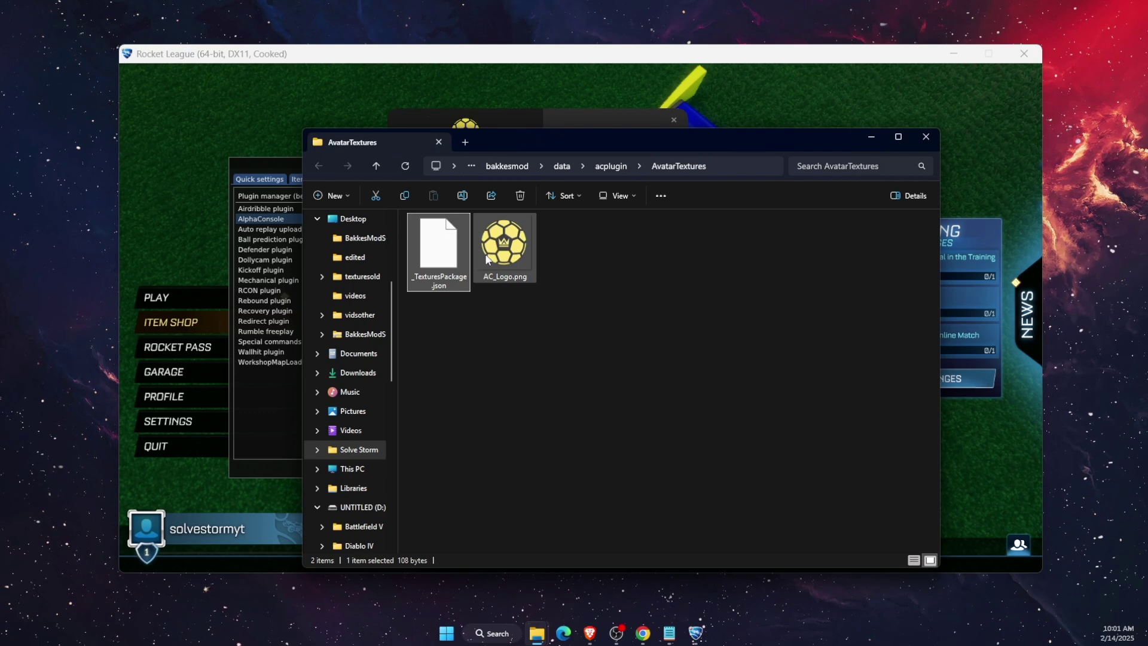
left_click(504, 248)
left_click(509, 320)
left_click(452, 268)
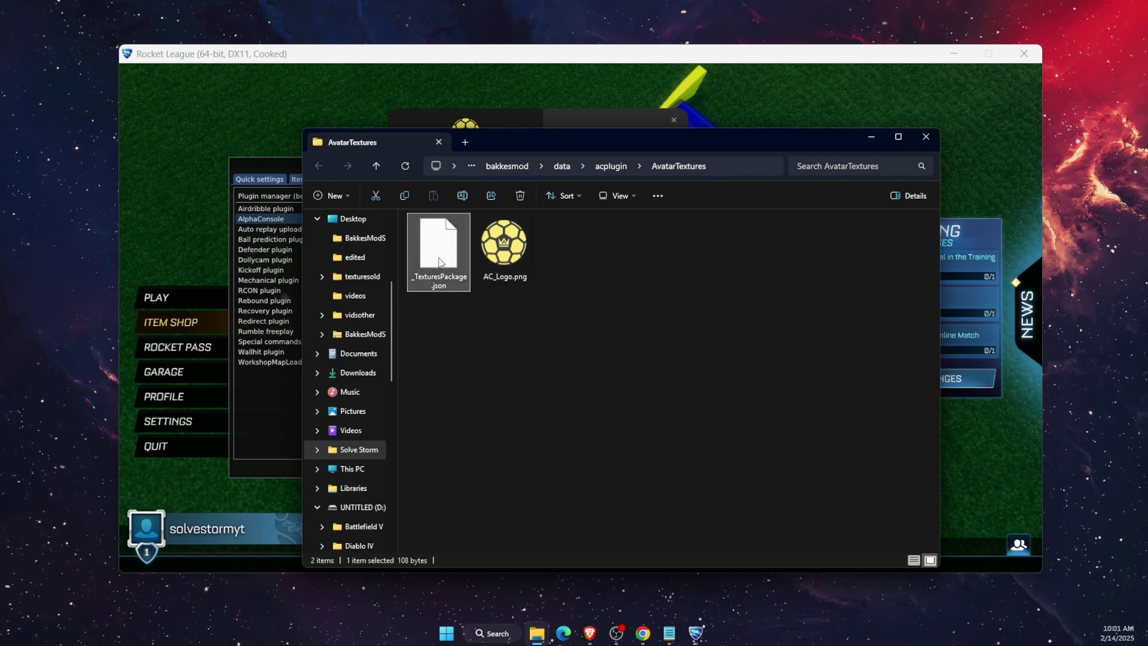
right_click(440, 262)
key("Escape")
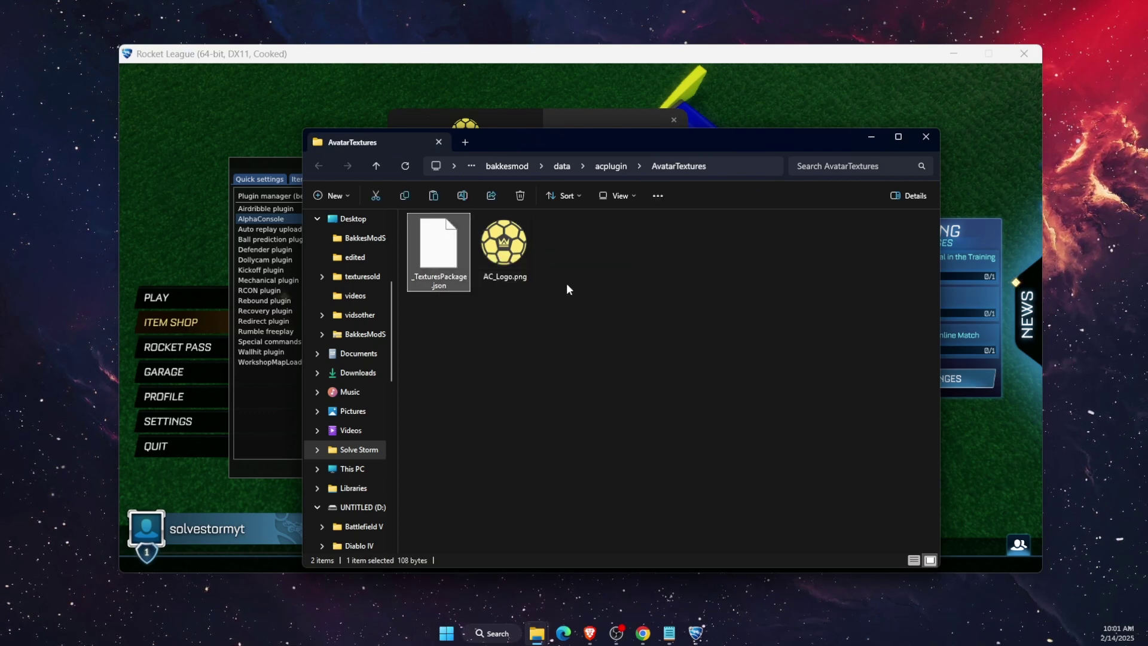
right_click(587, 284)
left_click(606, 302)
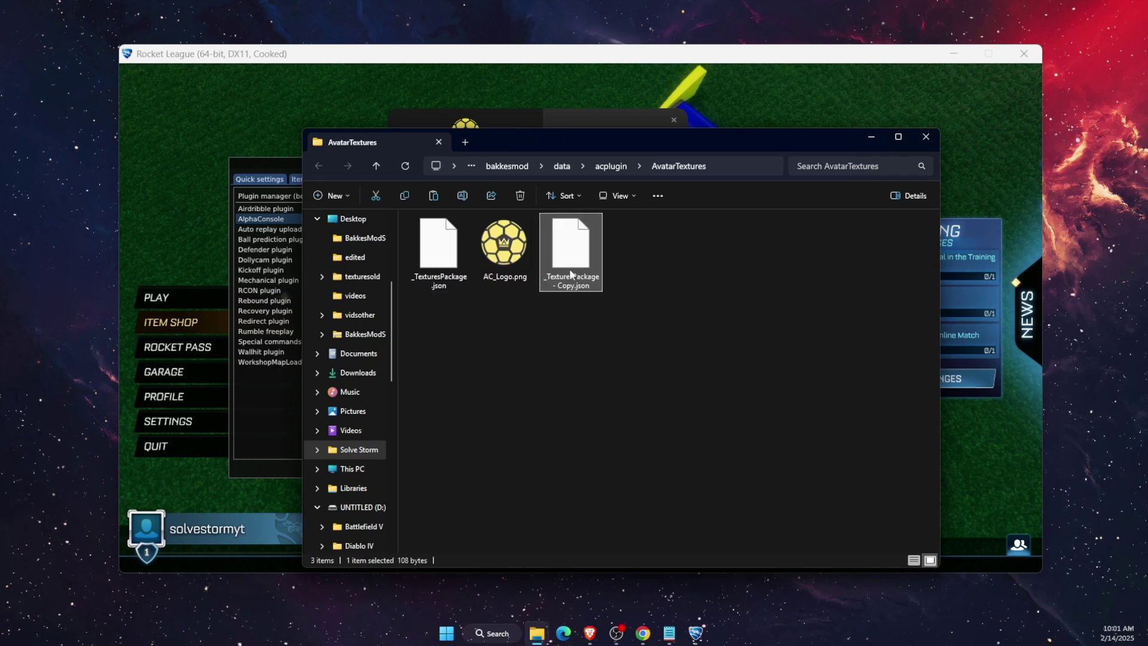
Rename the copied JSON file as _TexturesPackage - profile.json.
left_click(571, 279)
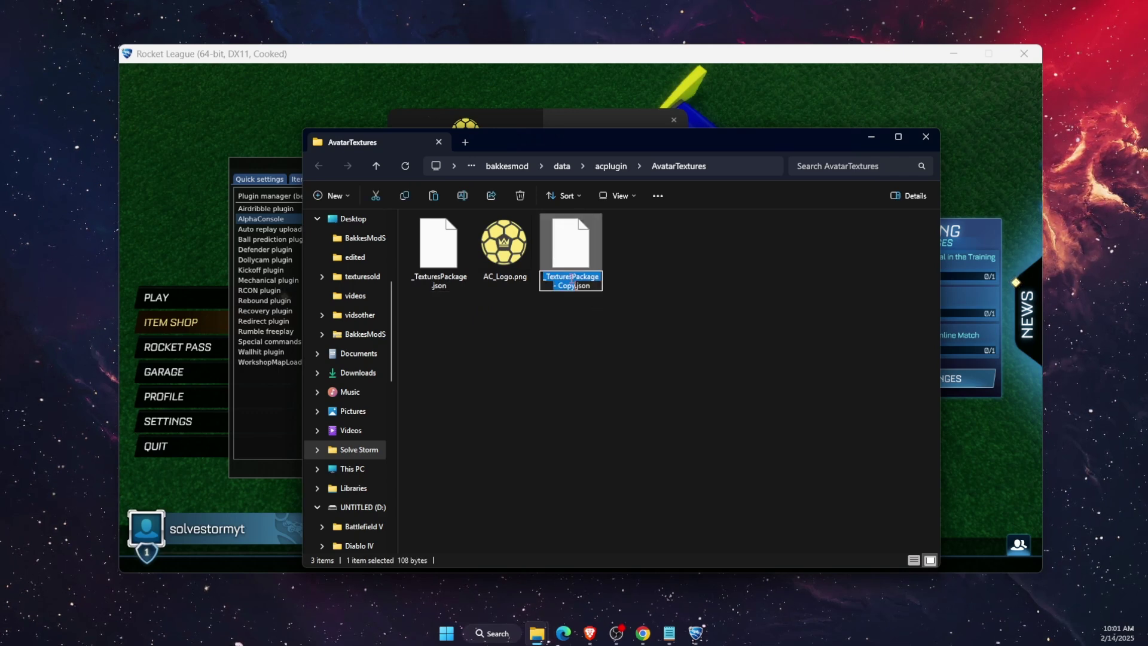
left_click(566, 278)
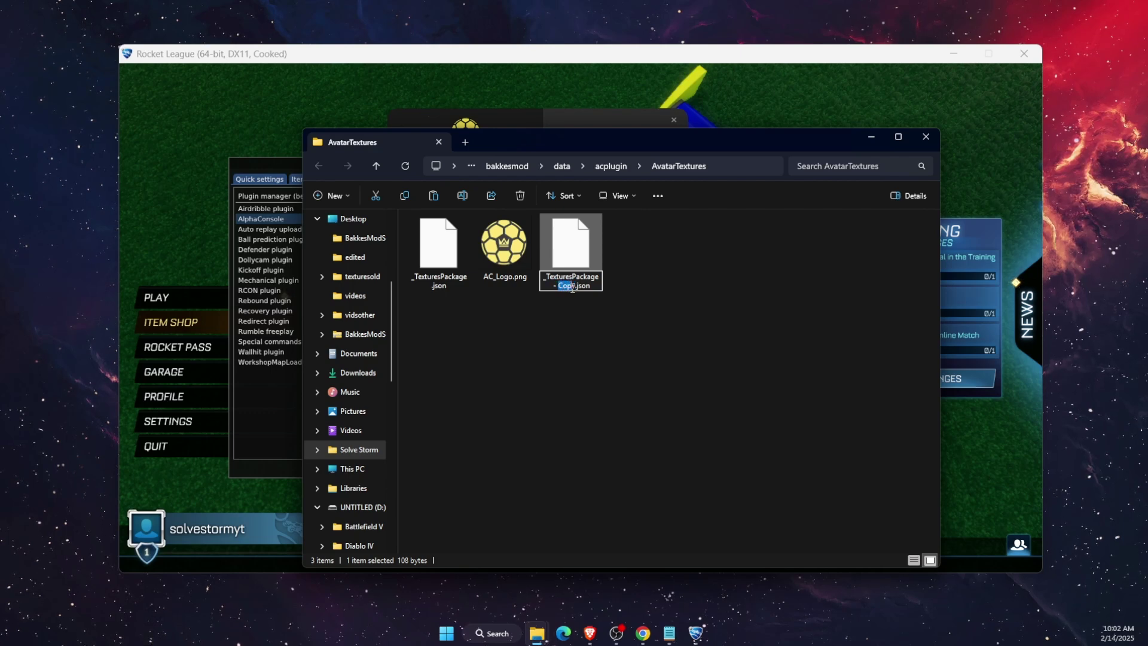
type("prof")
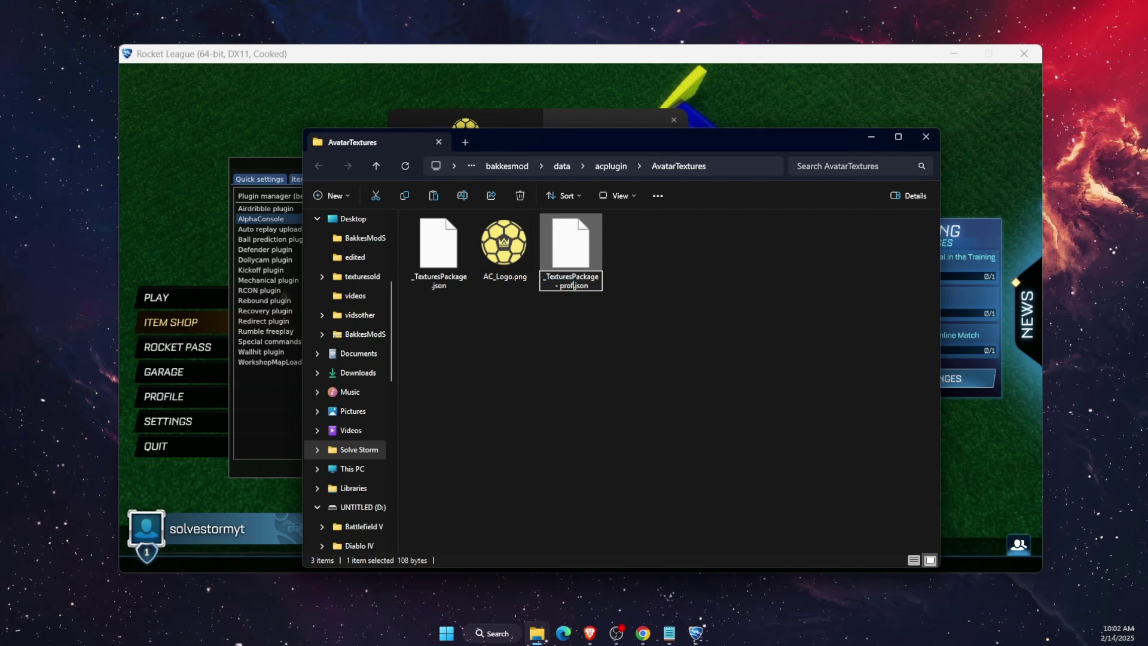
type("ile pic")
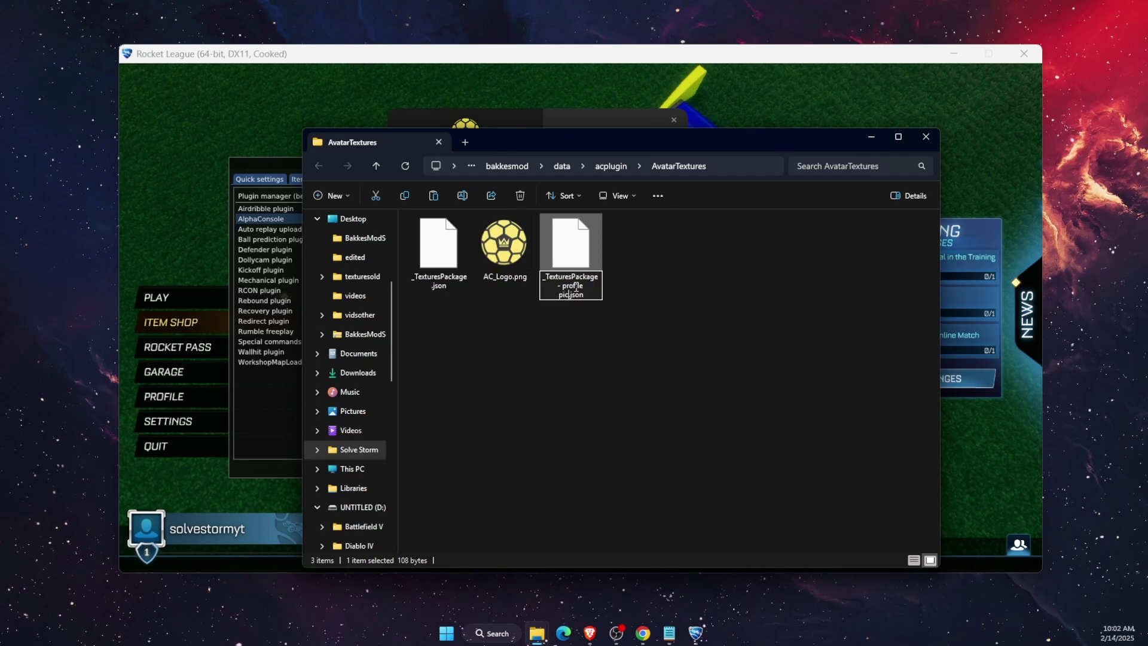
key("BackSpace")
key("BackSpace")
key("BackSpace")
key("BackSpace")
key("Return")
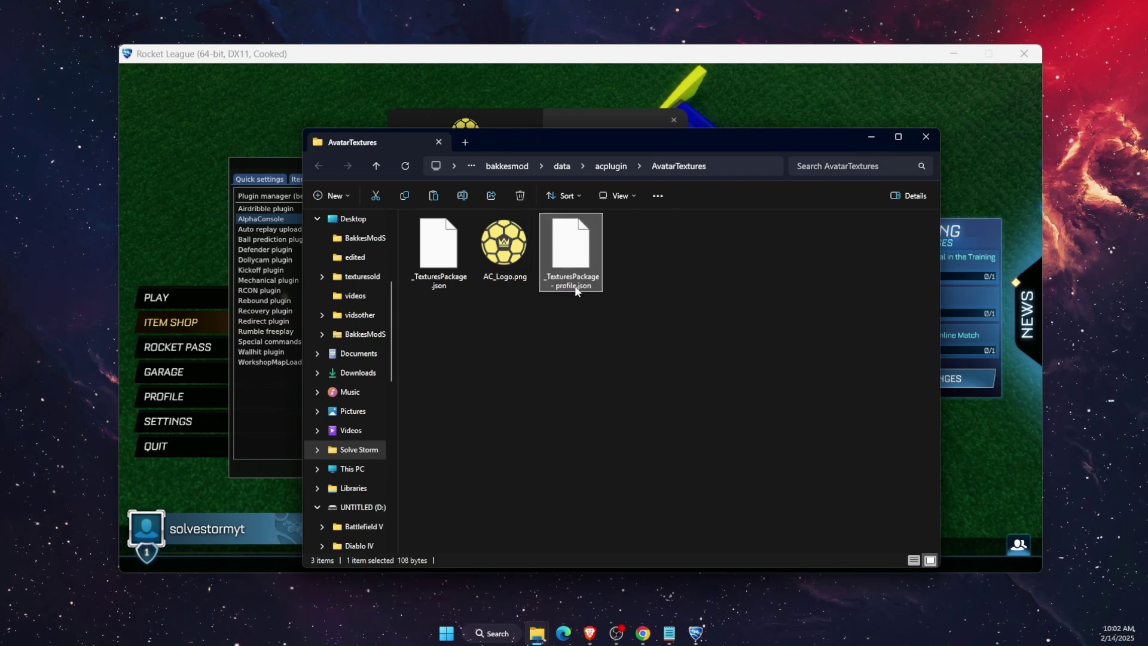
left_click(653, 260)
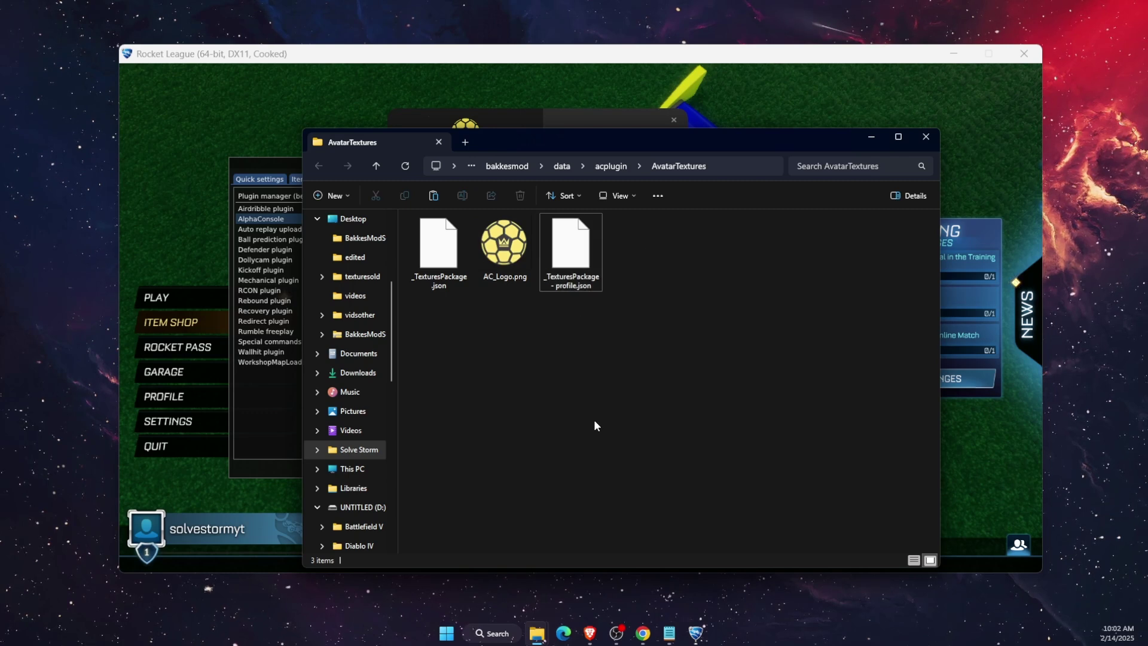
Move giraffeprofile.png from the Downloads folder into the AvatarTextures folder and close the Downloads window.
mouse_move(546, 624)
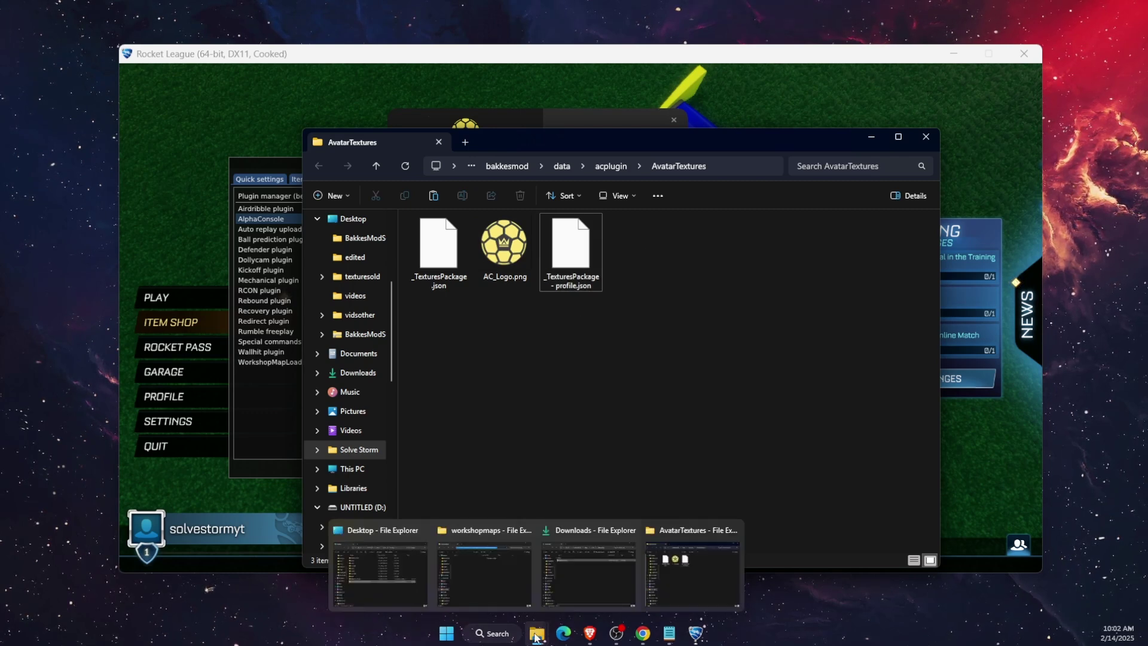
left_click(567, 605)
left_click_drag(618, 138, 644, 409)
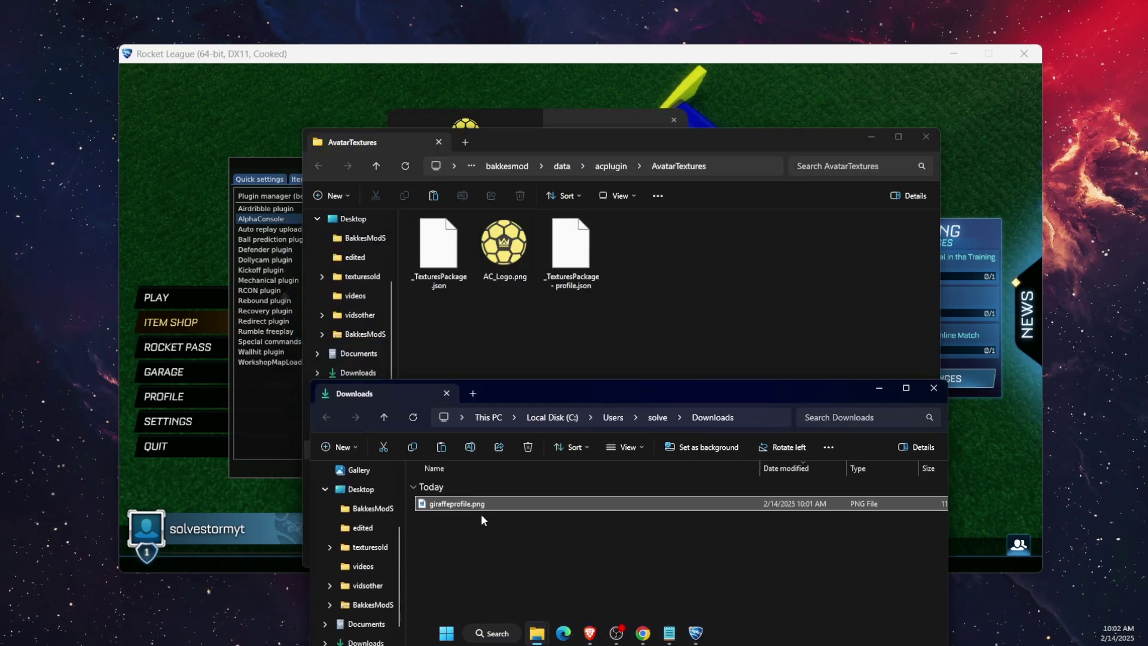
left_click_drag(479, 505, 674, 286)
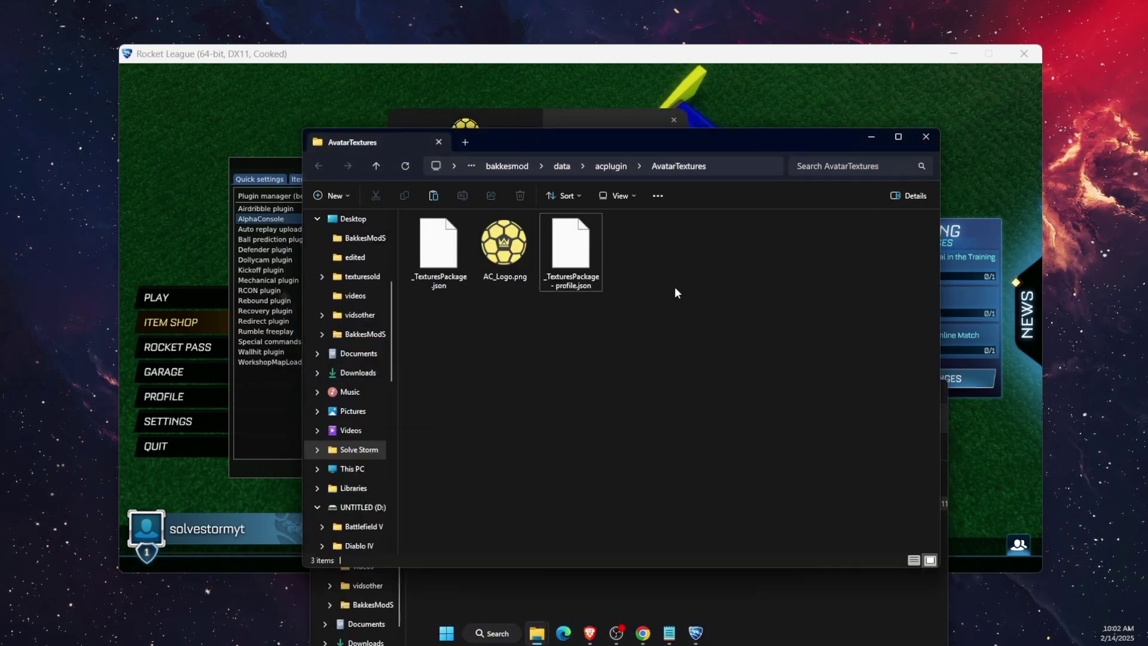
left_click(701, 599)
left_click(935, 390)
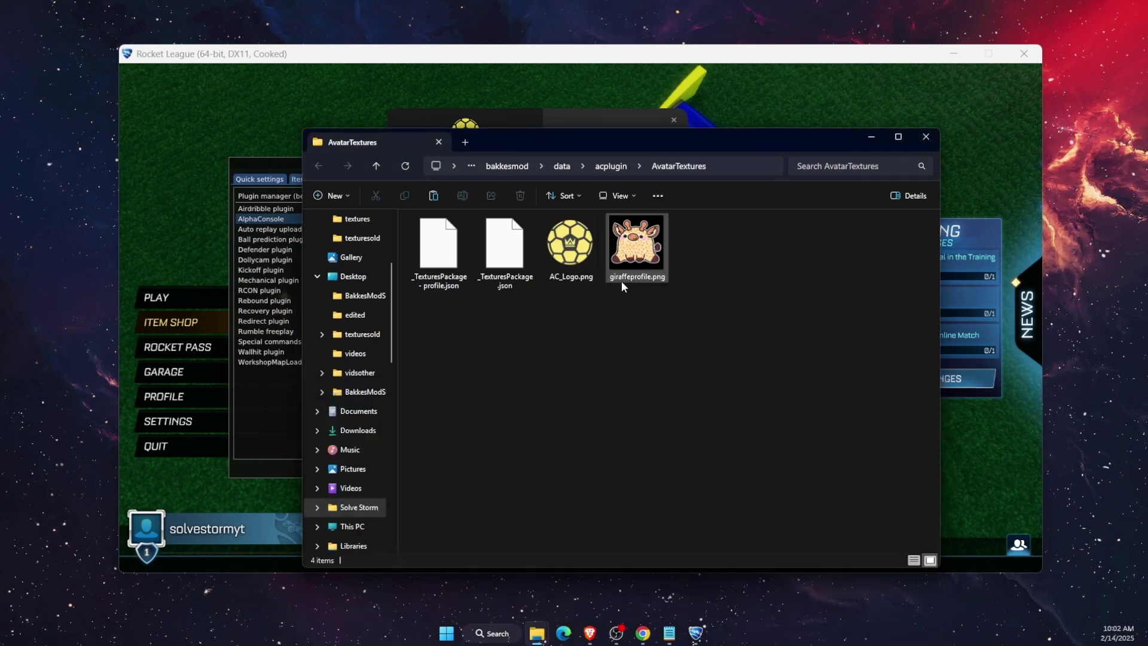
Open _TexturesPackage - profile.json in Notepad and rename its AlphaConsole entry to Giraffe.
double_click(438, 247)
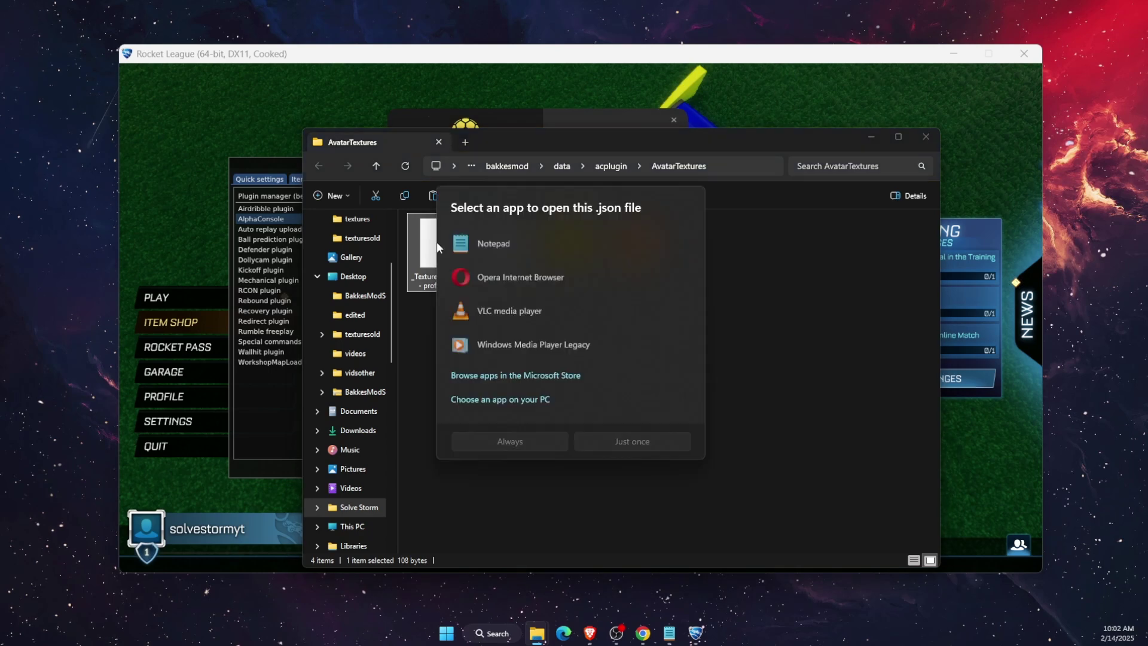
left_click(610, 441)
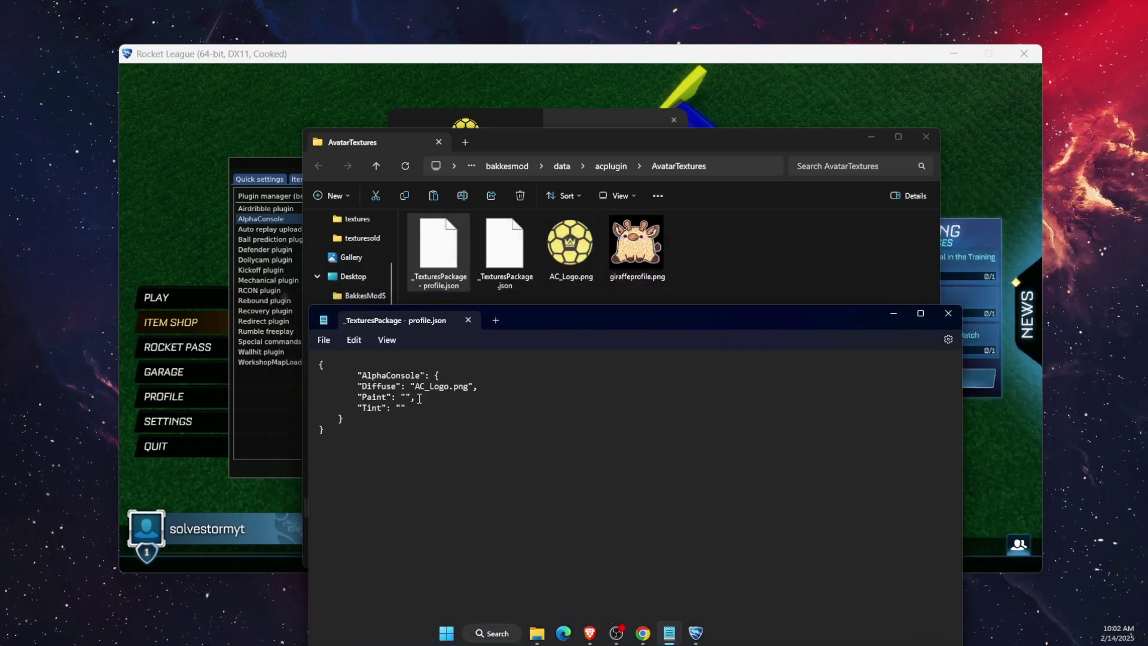
left_click_drag(420, 377, 366, 376)
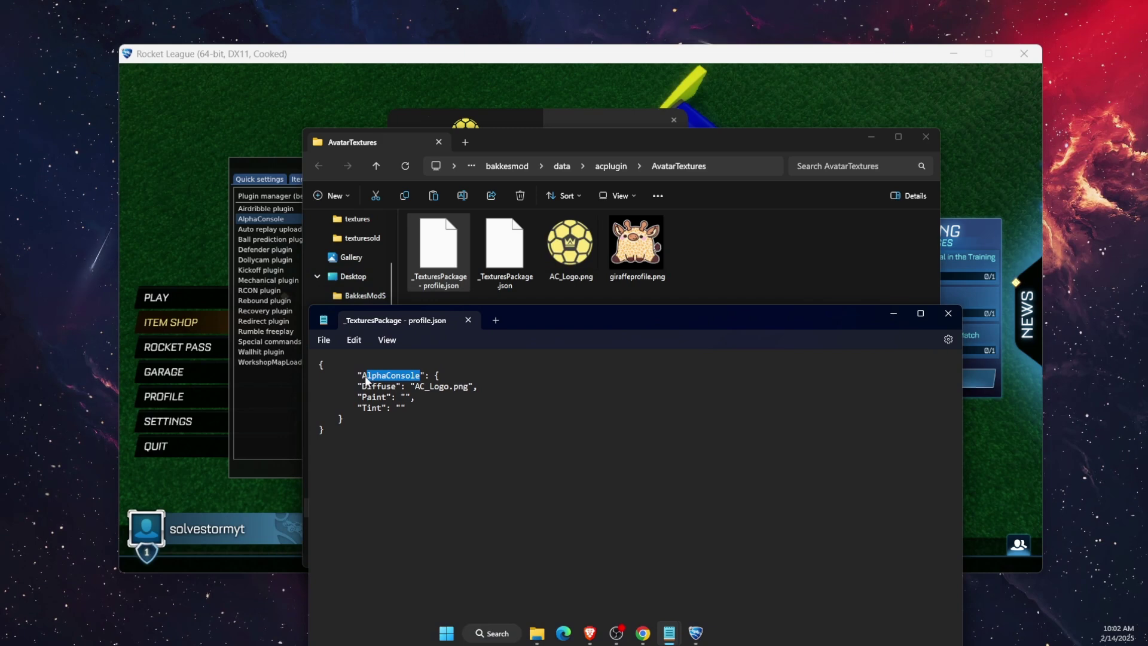
key("BackSpace")
key("BackSpace")
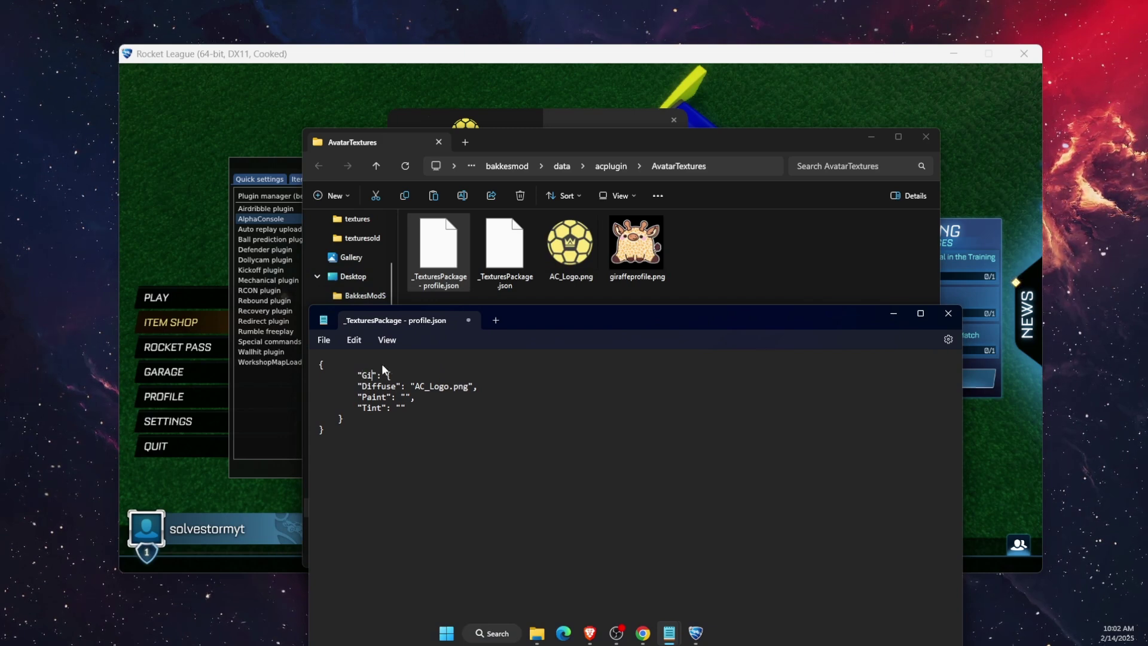
type("Giraffe")
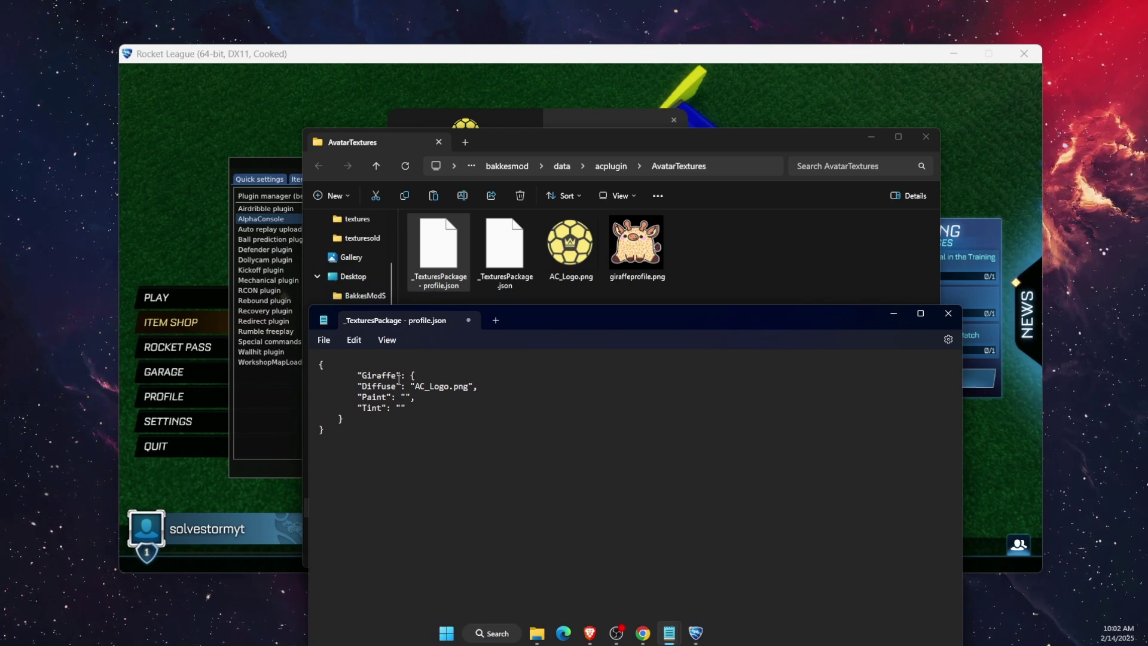
Set the Diffuse image of the Giraffe entry to giraffeprofile.png.
left_click(447, 390)
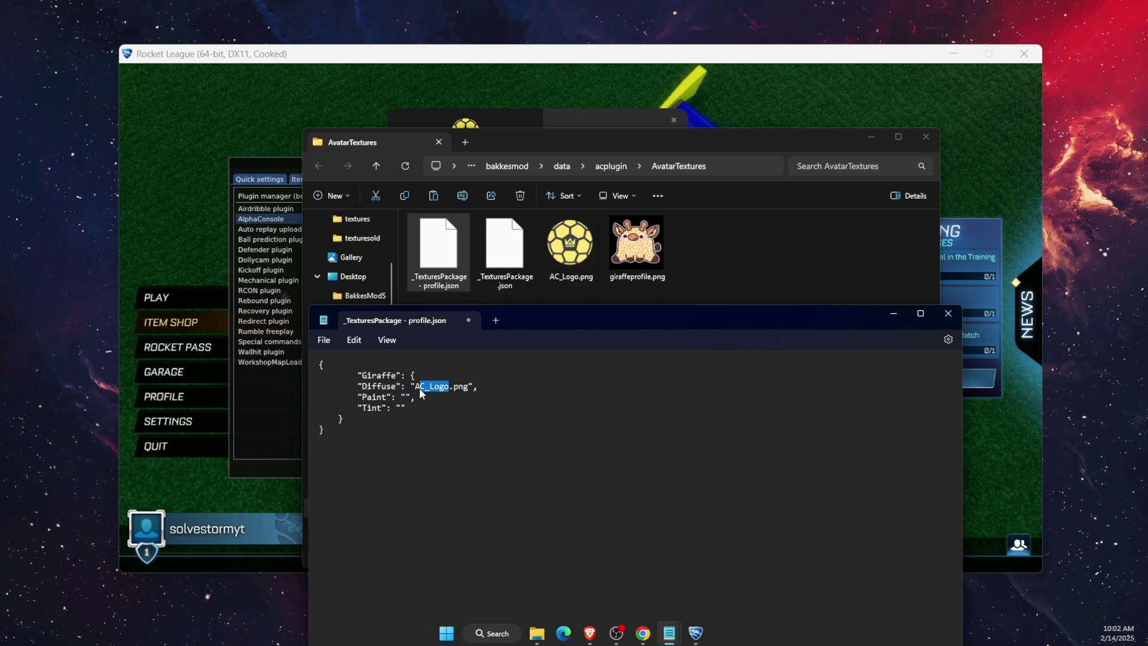
left_click_drag(418, 387, 415, 388)
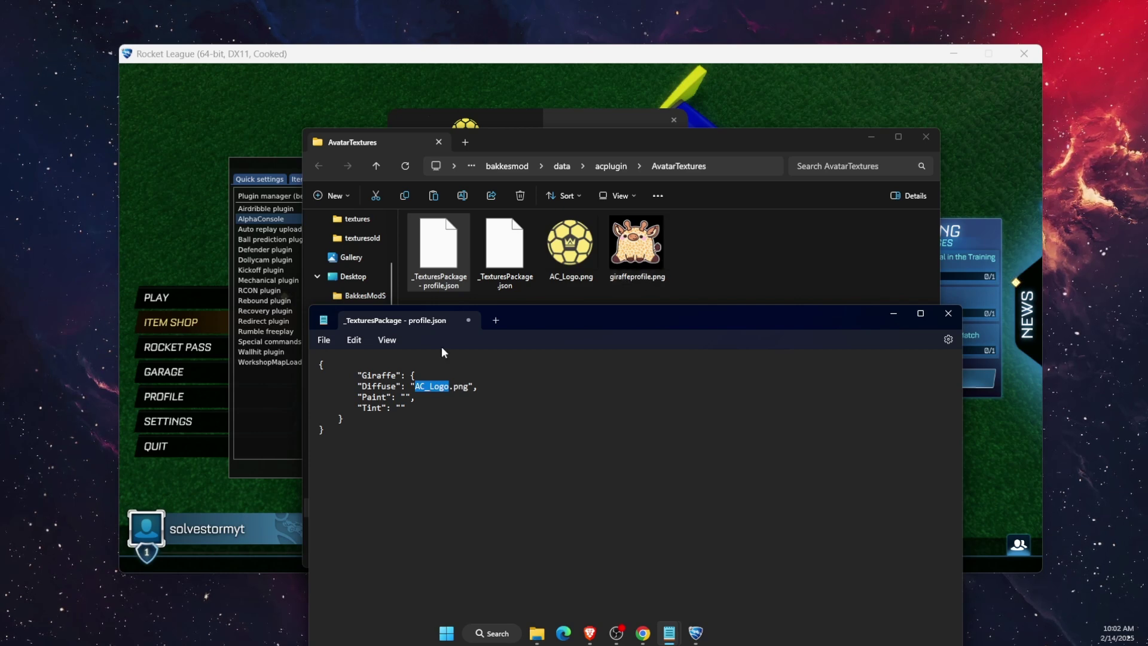
type("giraffeprofile")
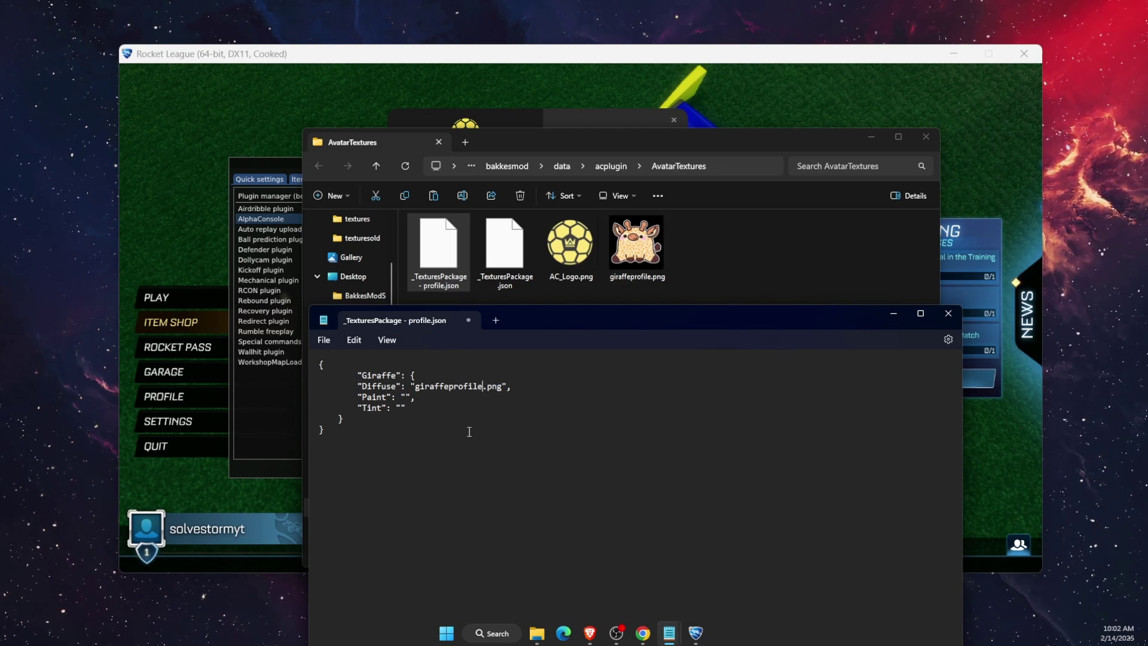
Save the edited JSON file and close both the Notepad window and the AvatarTextures folder.
left_click(323, 340)
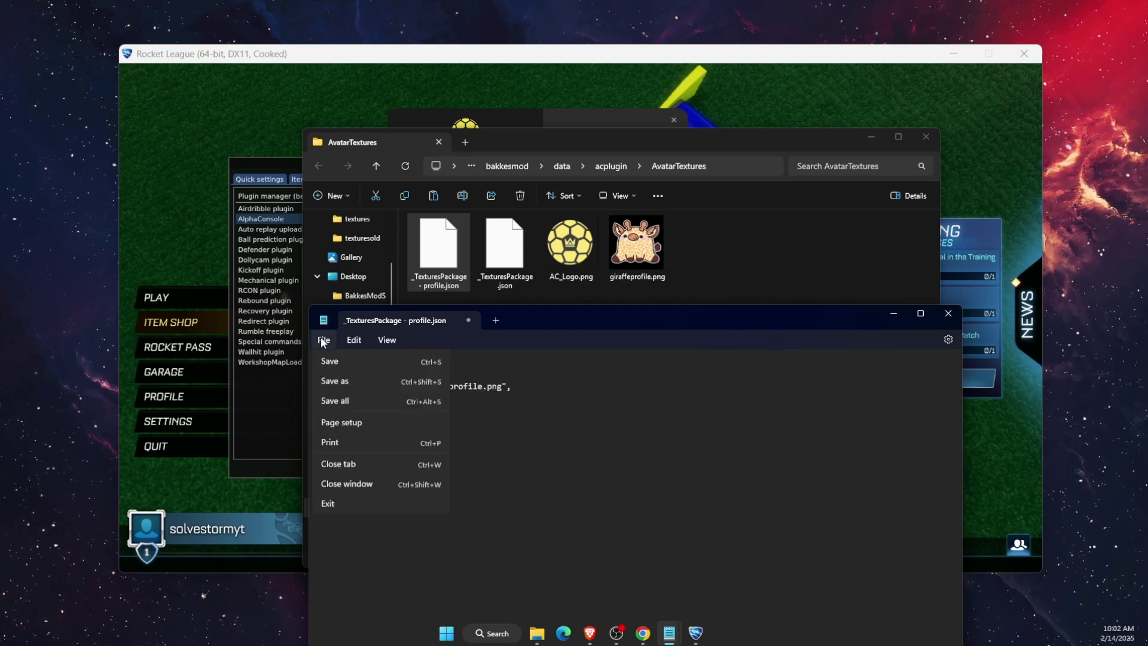
left_click(336, 419)
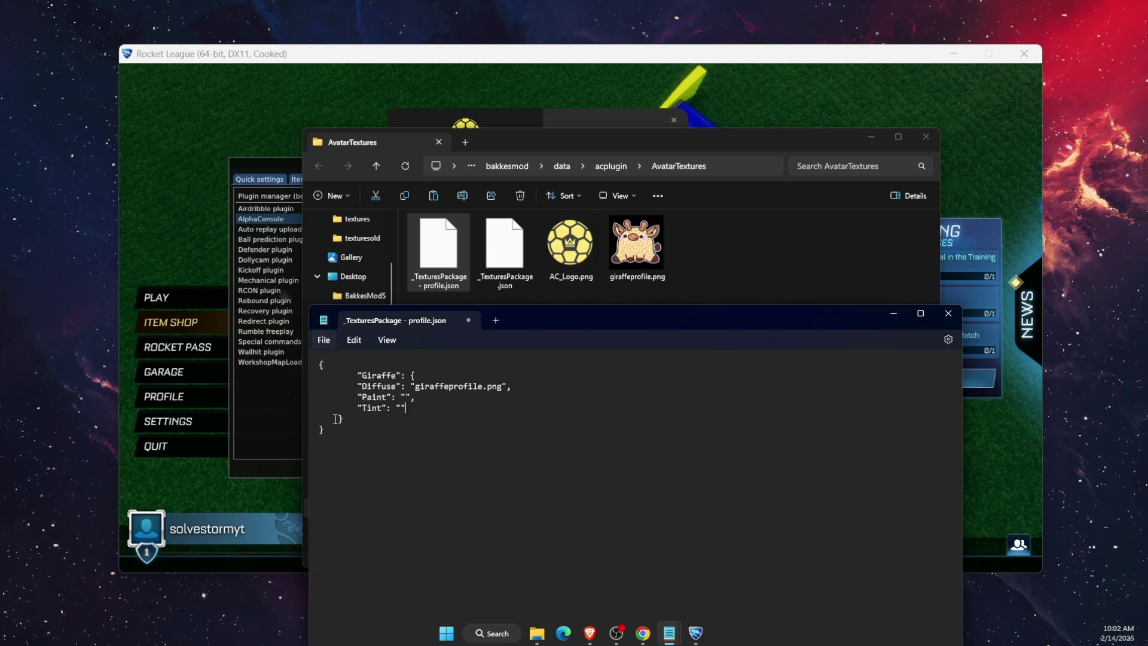
left_click(949, 314)
left_click(926, 137)
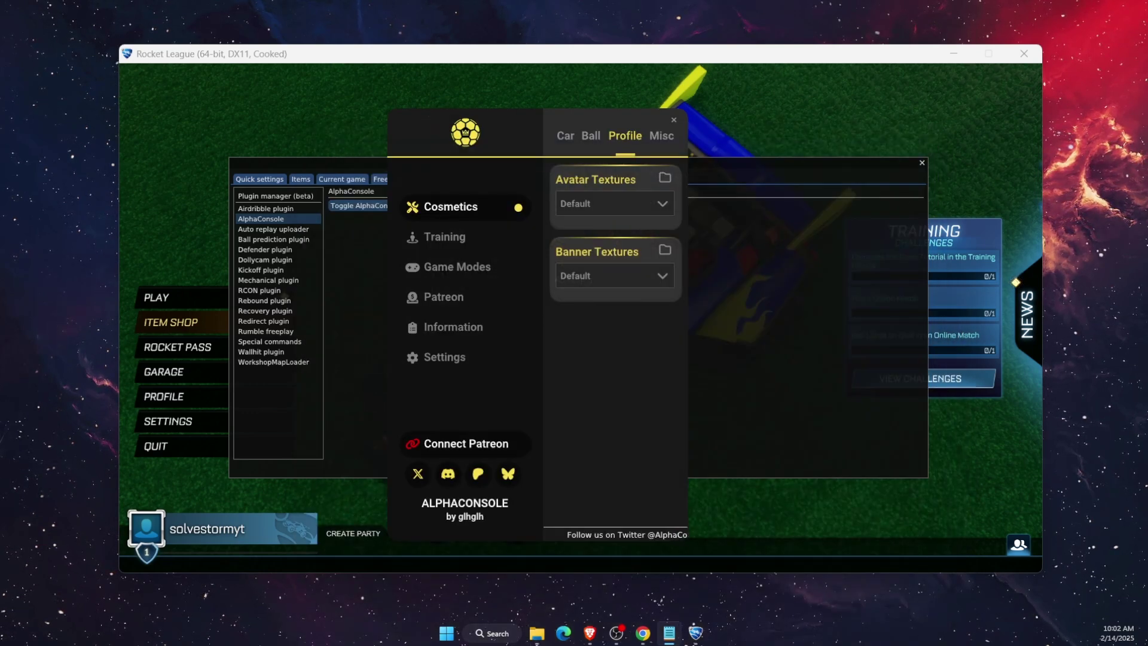
Check the Avatar Textures options in AlphaConsole for the new entry and close the AlphaConsole menu.
left_click(641, 198)
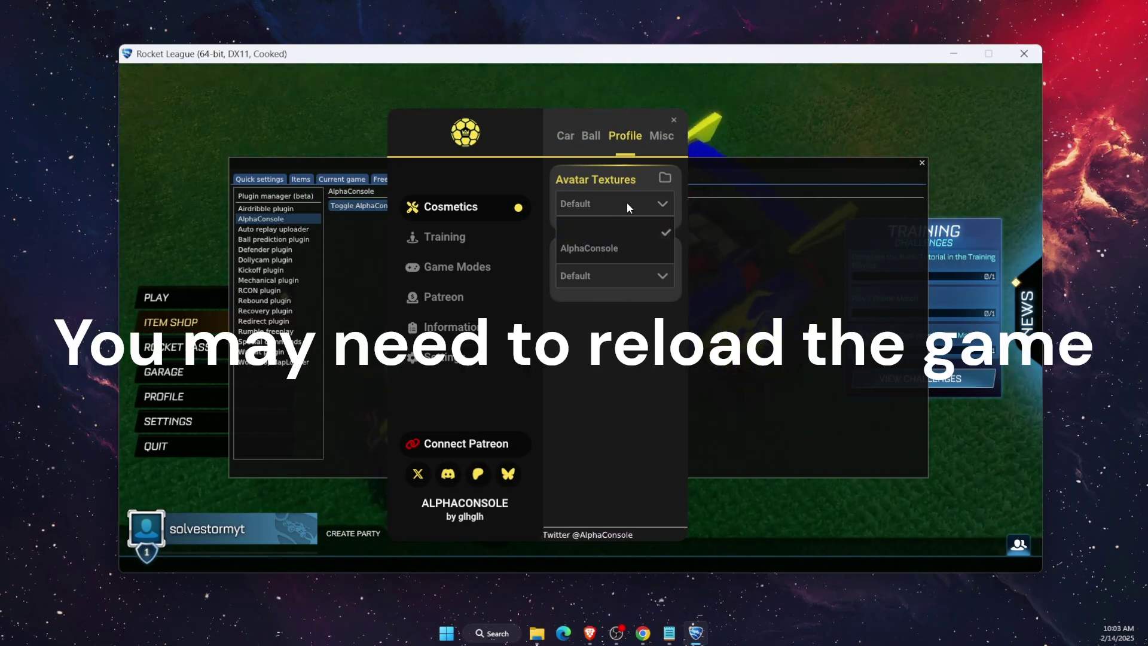
left_click(627, 202)
left_click(674, 120)
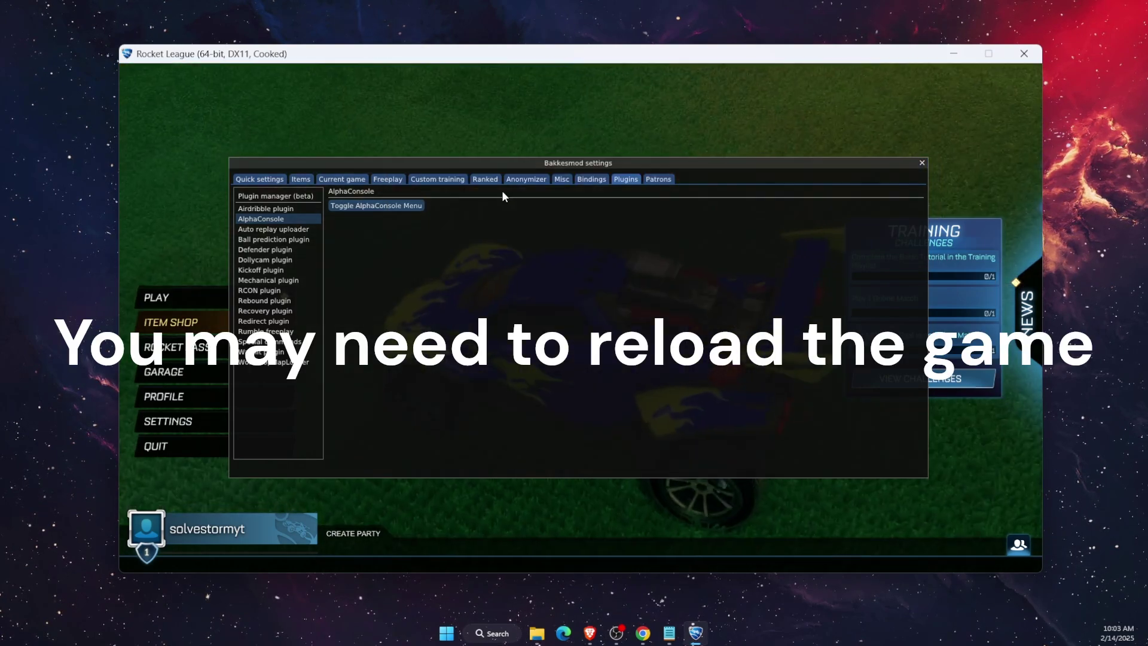
Reopen the AlphaConsole menu from the BakkesMod plugins and set the avatar texture to Giraffe.
left_click(281, 208)
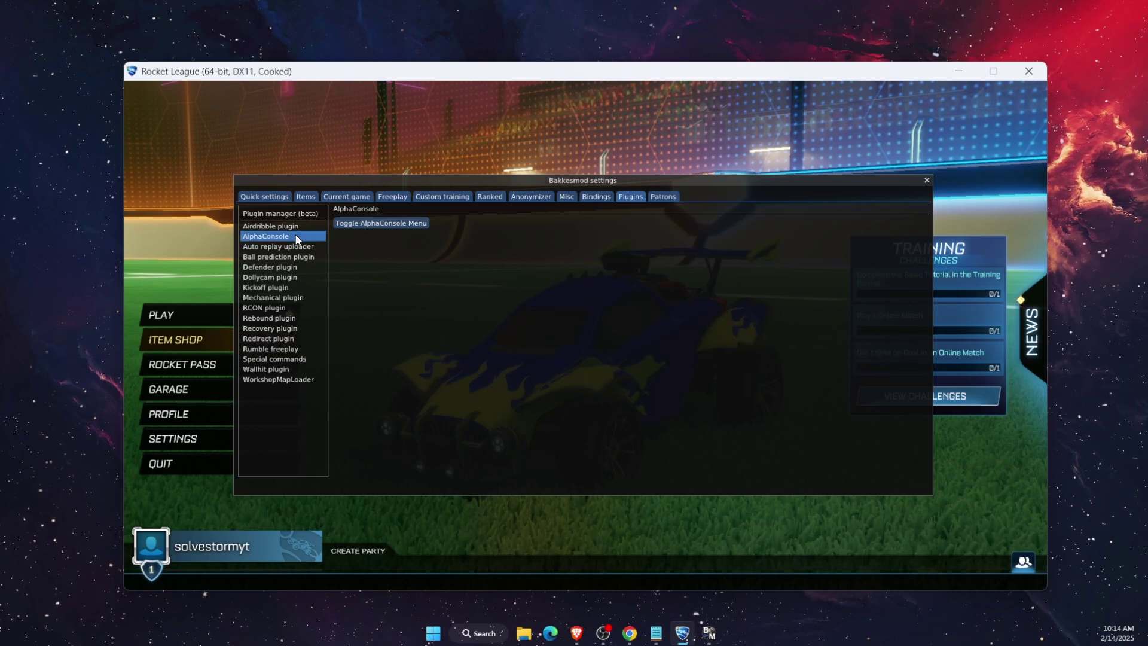
left_click(353, 221)
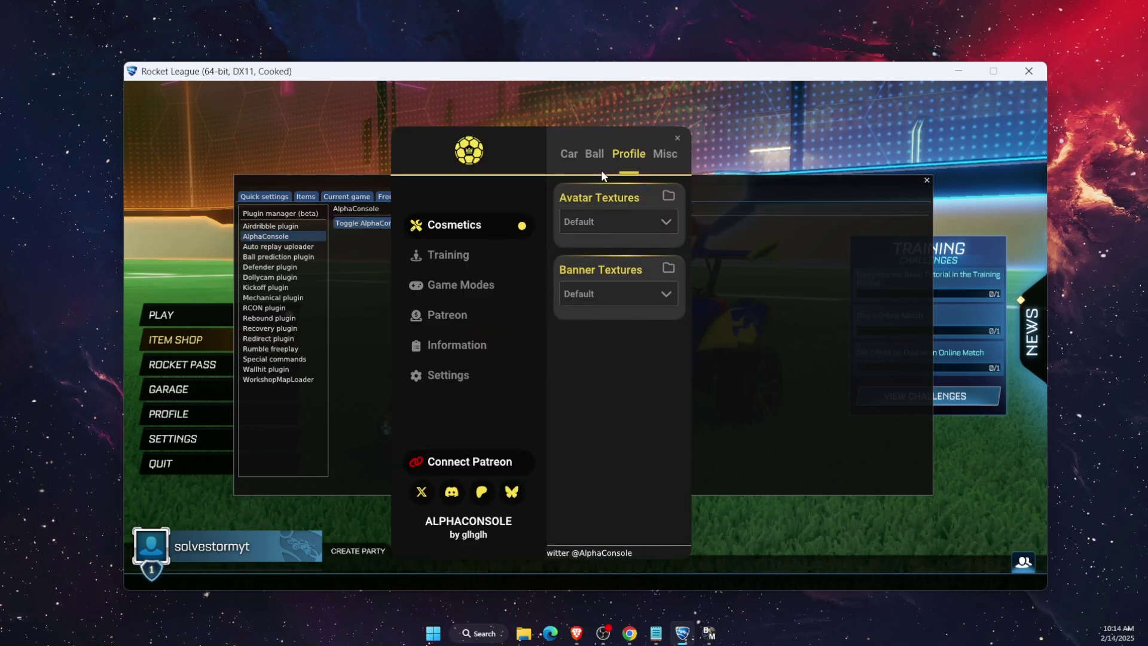
left_click(667, 220)
left_click(602, 271)
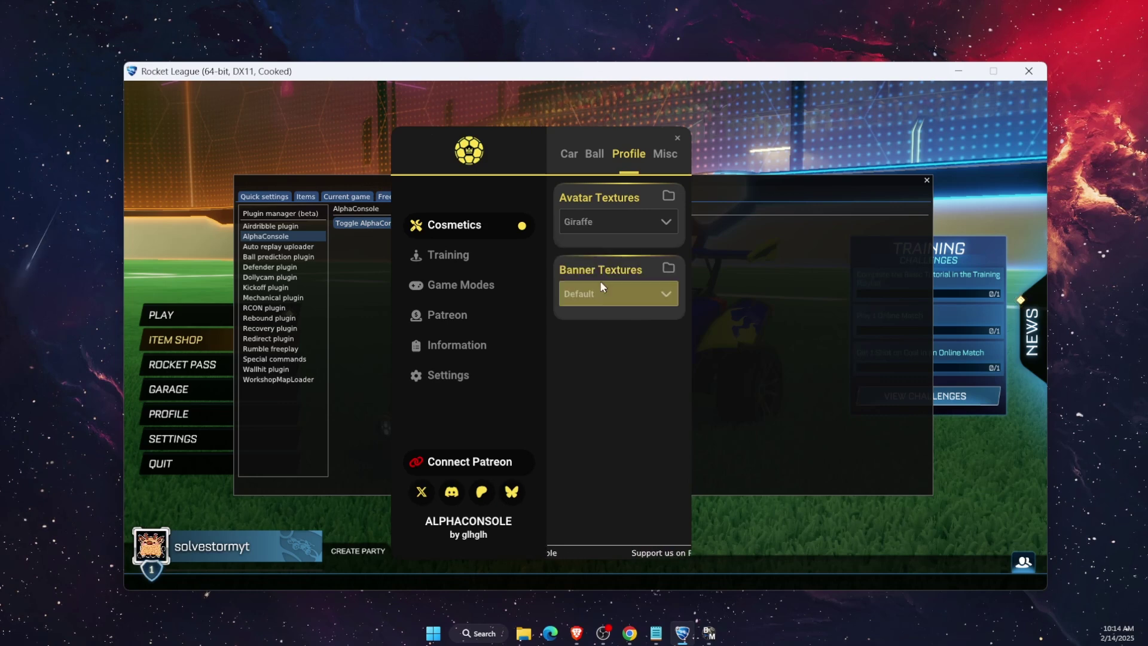